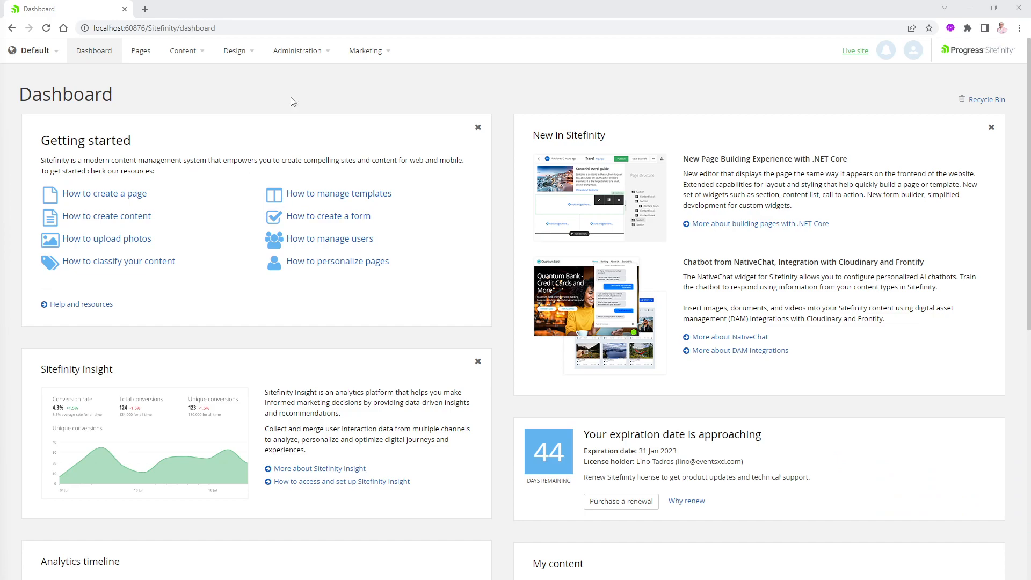
Create a new blog titled "LinoBlog" in the site's blogs content
left_click(199, 56)
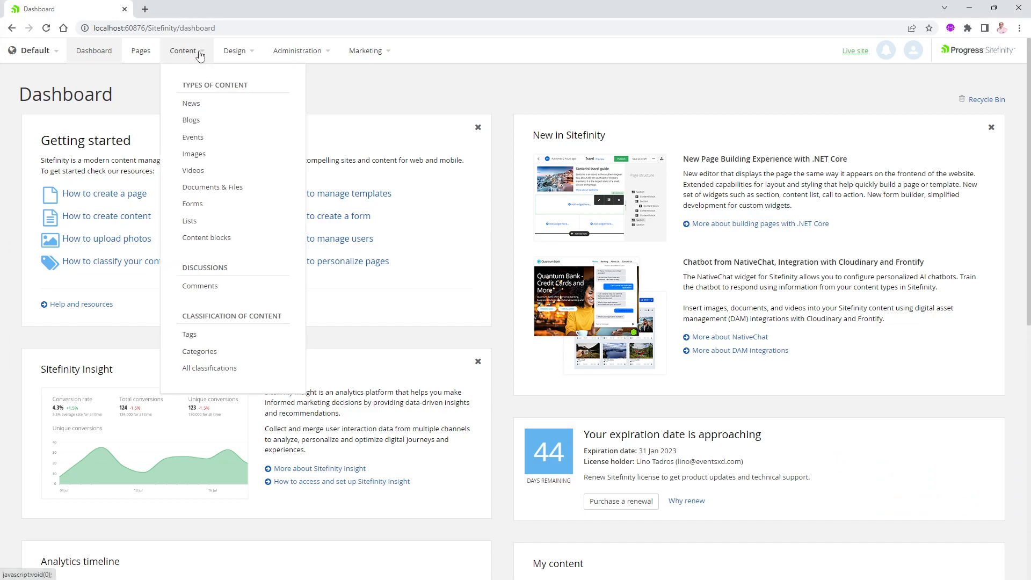
left_click(191, 123)
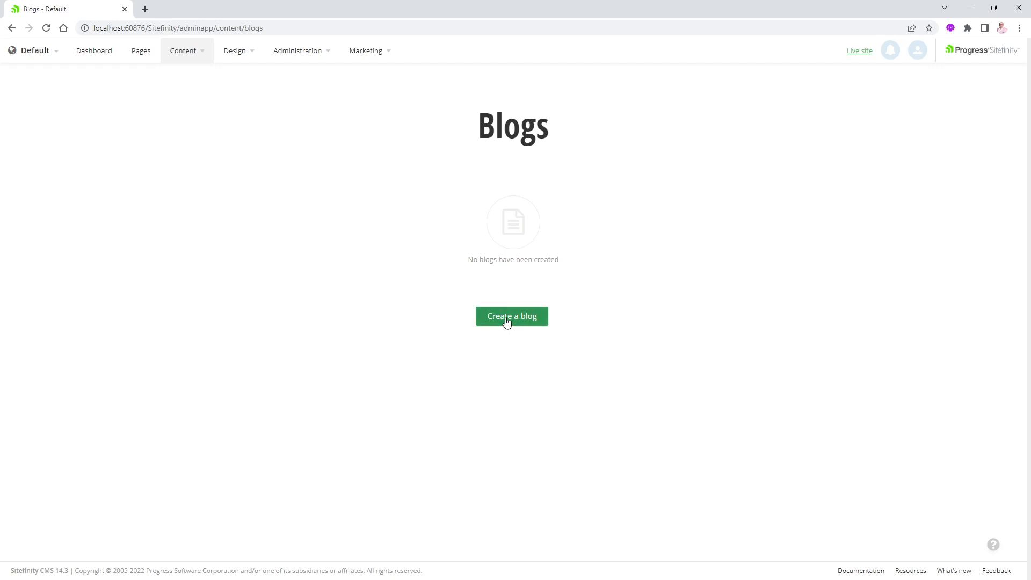
left_click(507, 320)
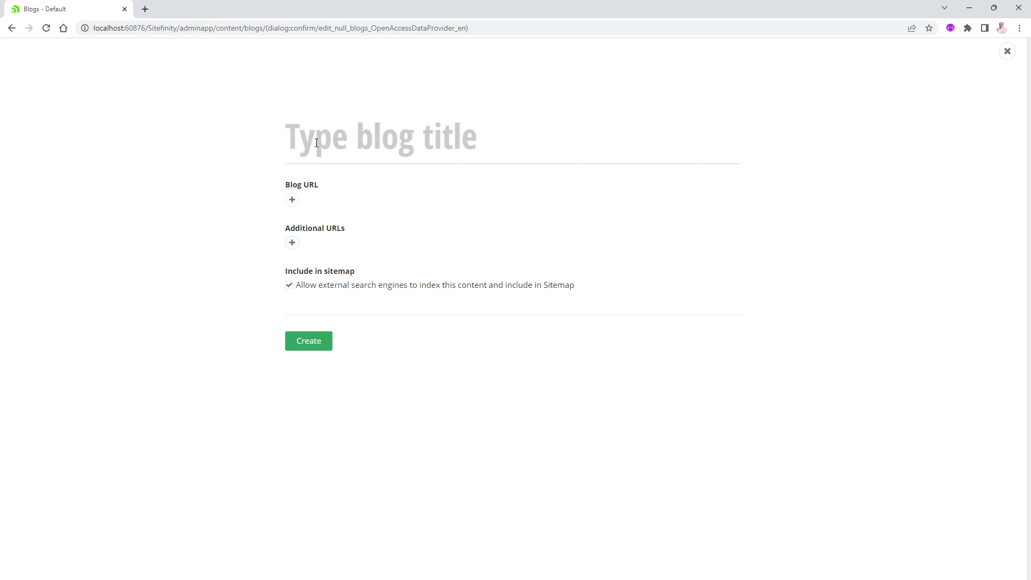
type("Lino")
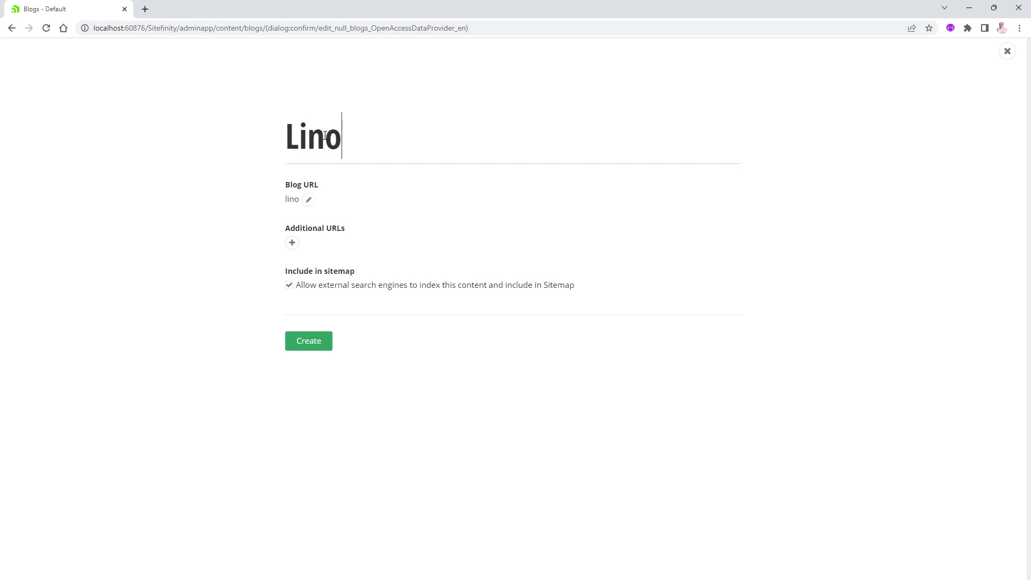
type("Blog")
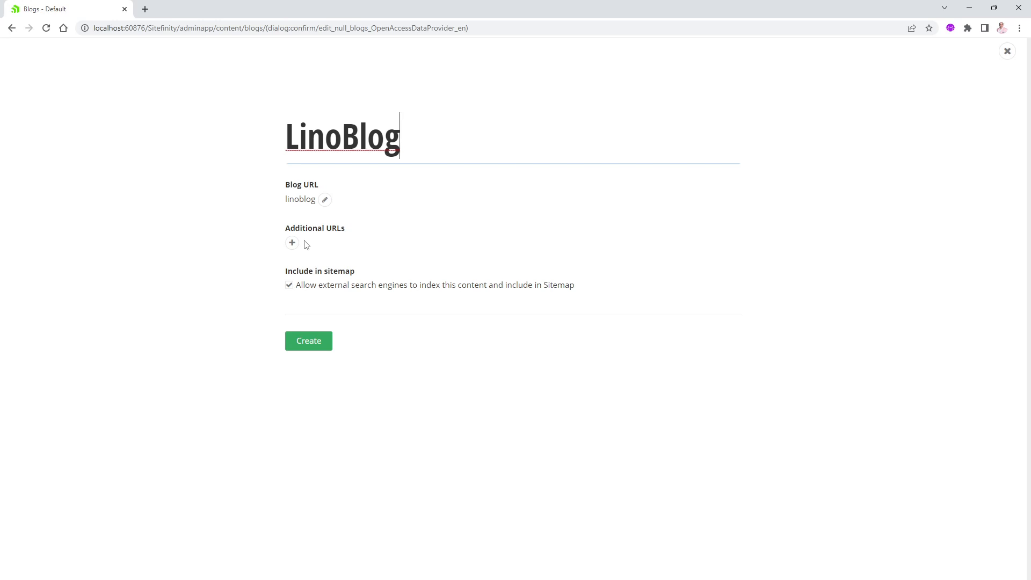
left_click(317, 343)
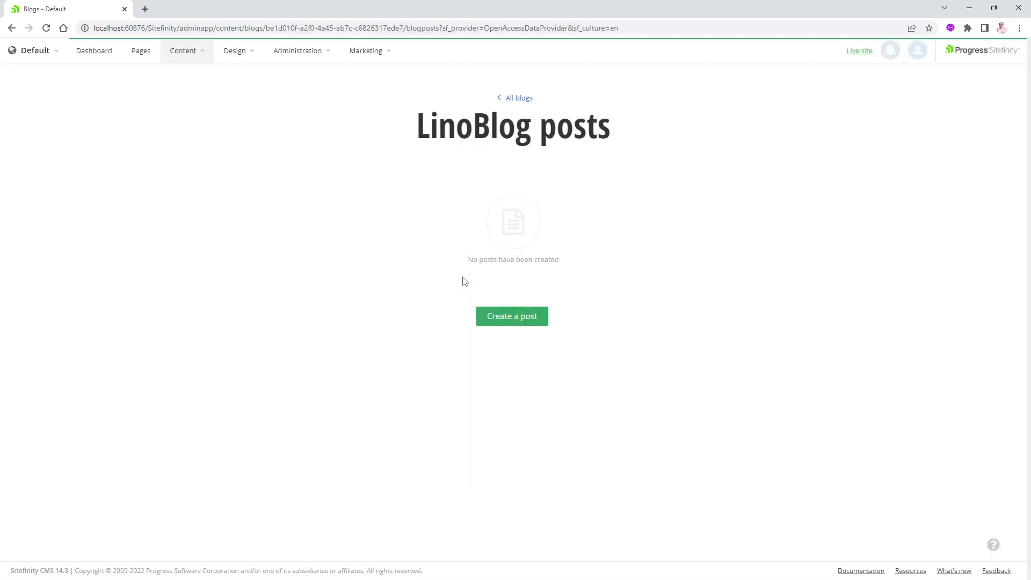
Start a new post in LinoBlog with the title "My First Blog Post"
left_click(515, 321)
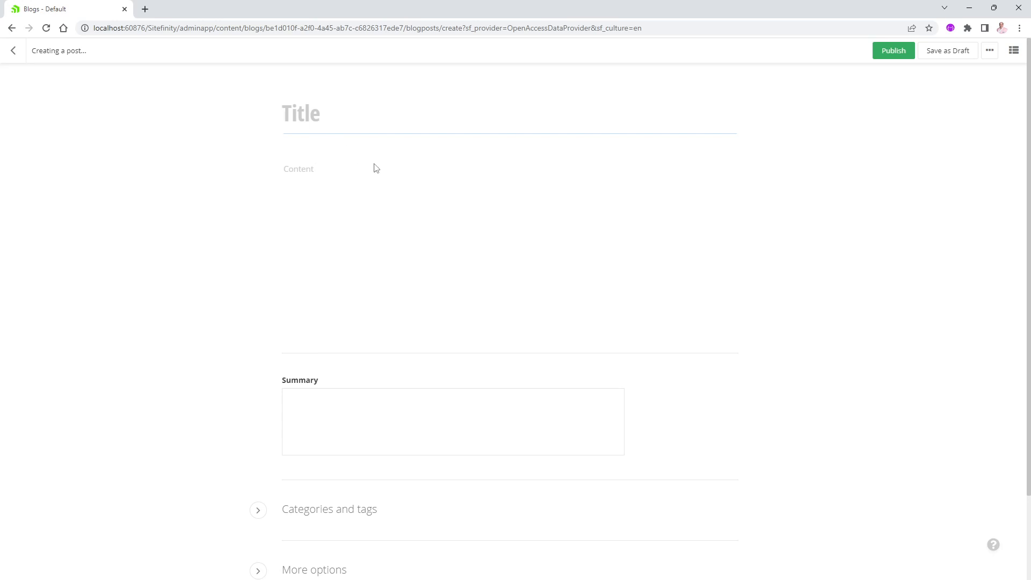
type("My First Blog Post")
left_click(389, 173)
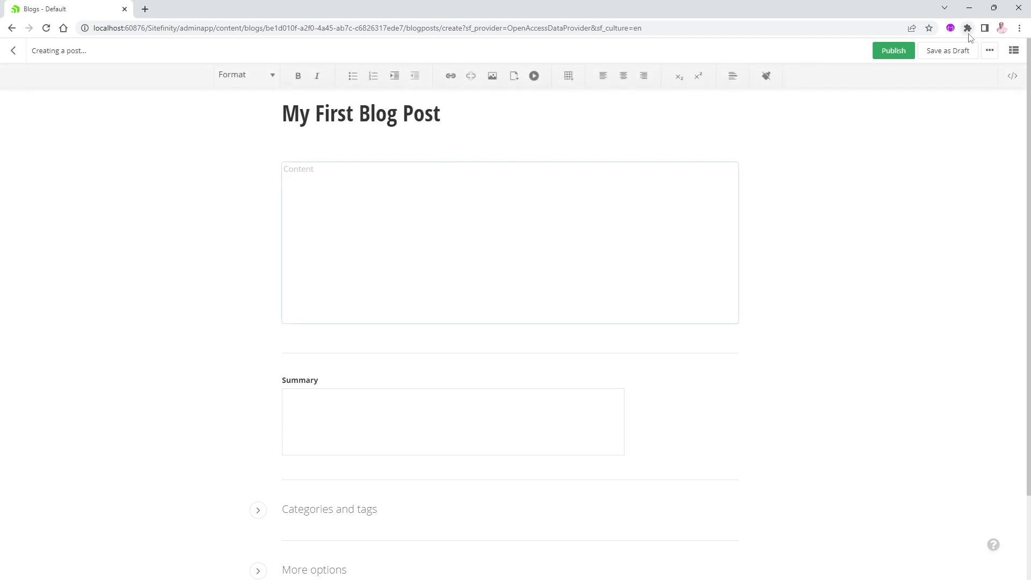
Fill the post's content with the four paragraphs of placeholder text produced by the Lorem Ipsum Generator browser extension
left_click(968, 30)
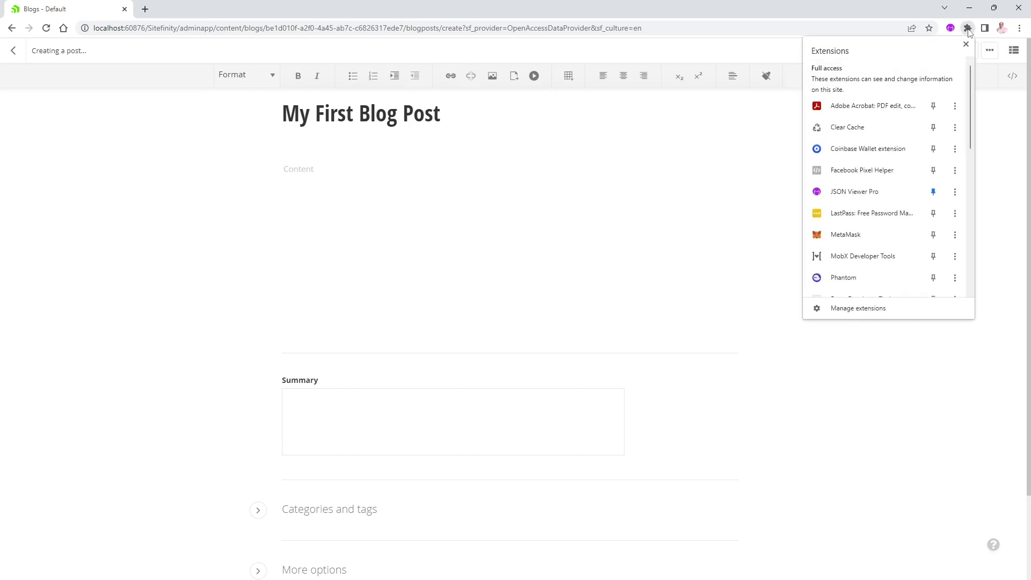
scroll(768, 214, "down", 2)
scroll(858, 193, "down", 5)
scroll(859, 189, "down", 5)
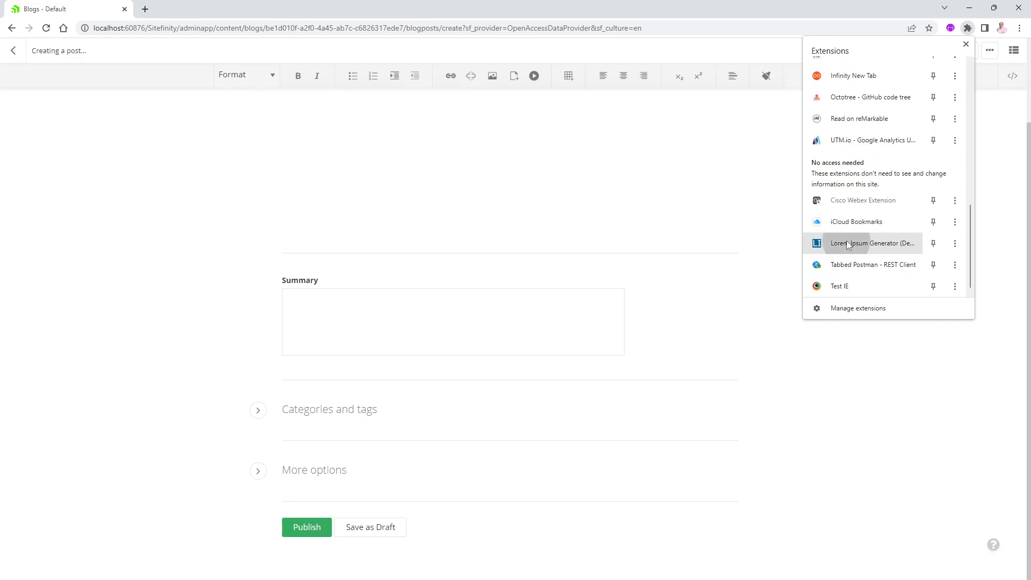
left_click(847, 243)
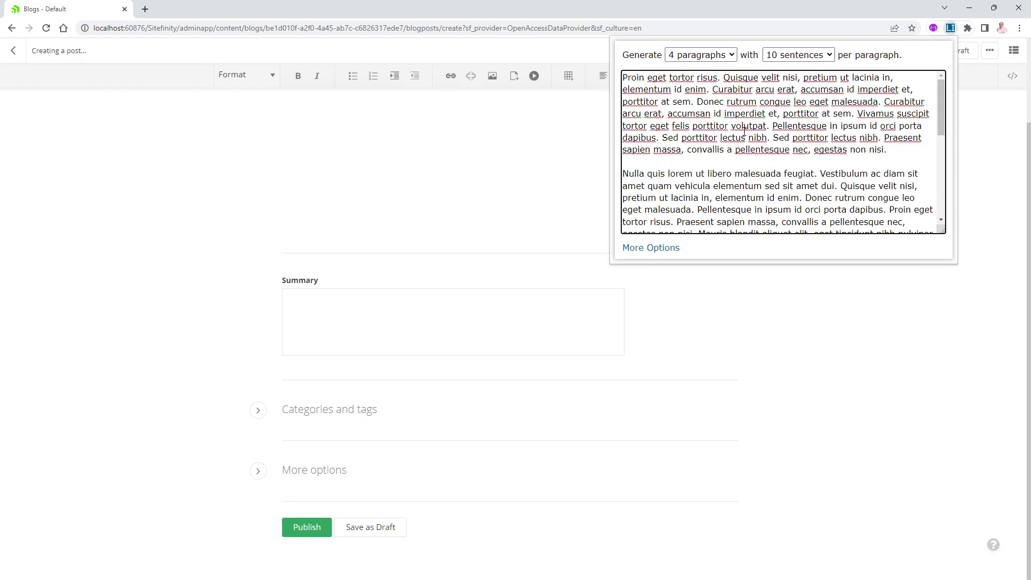
key("ctrl+a")
key("ctrl+c")
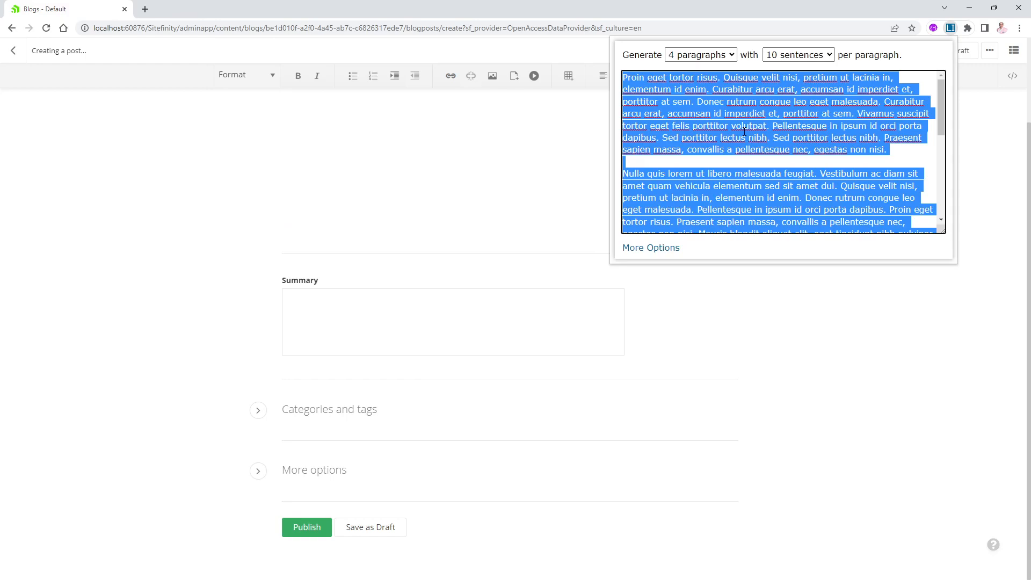
scroll(423, 219, "up", 2)
left_click(437, 210)
left_click(438, 210)
key("ctrl+v")
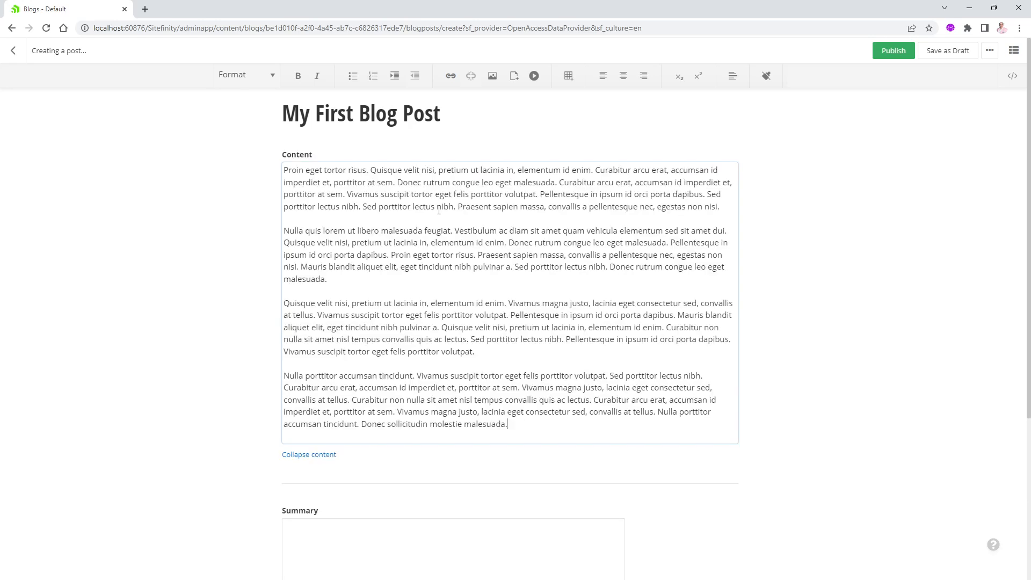
Copy the first three sentences of the post's content into its Summary
left_click_drag(397, 184, 285, 173)
key("ctrl+c")
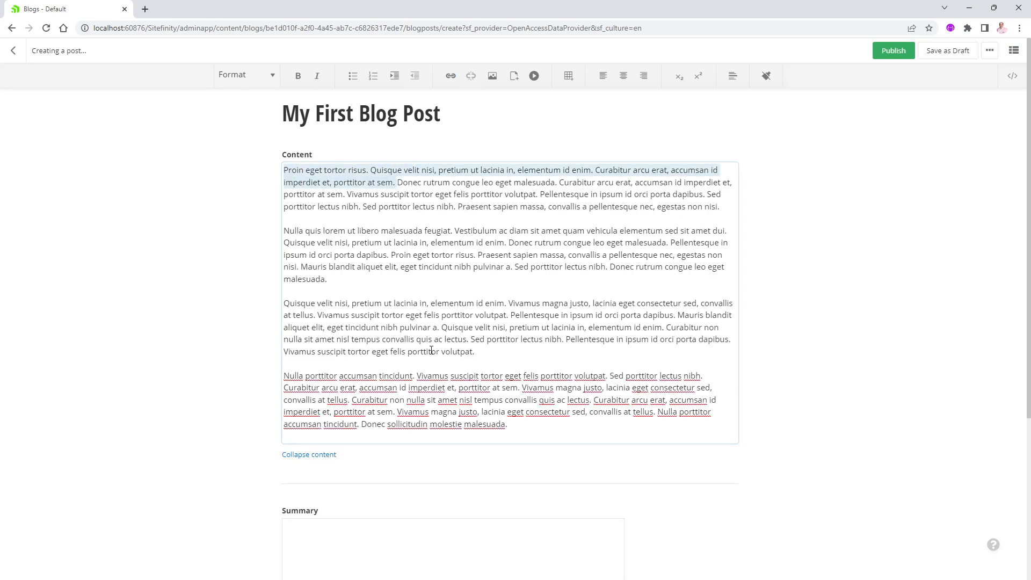
scroll(409, 338, "down", 3)
left_click(333, 376)
key("ctrl+v")
Expand the post's Categories and tags and More options sections, and publish the post
scroll(329, 379, "down", 1)
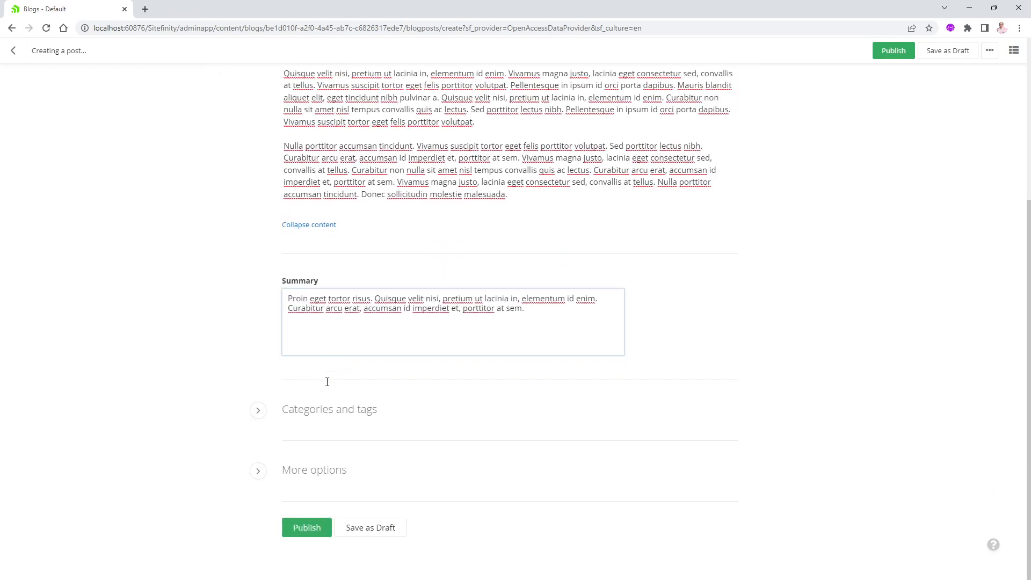
left_click(257, 411)
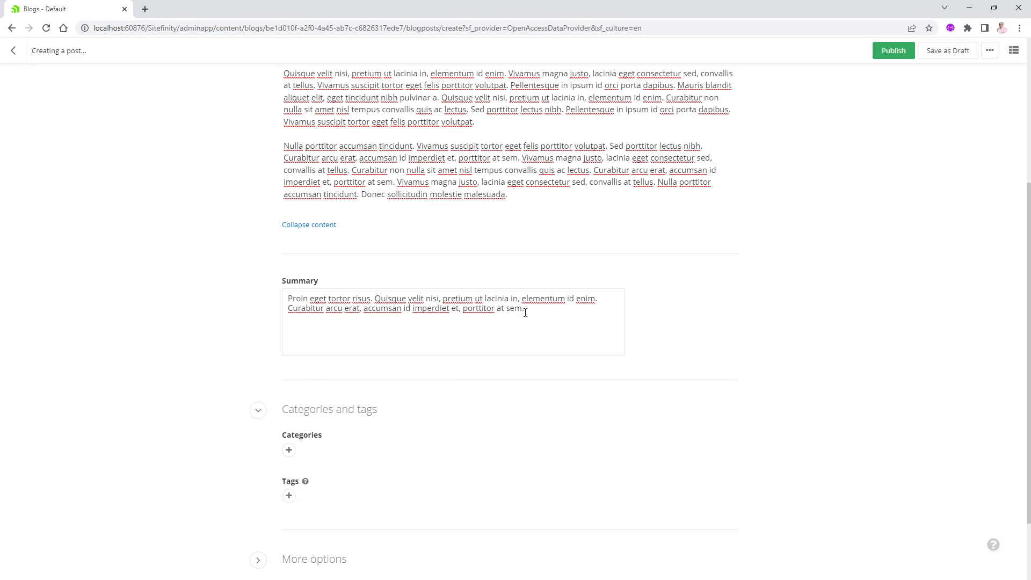
scroll(526, 312, "down", 2)
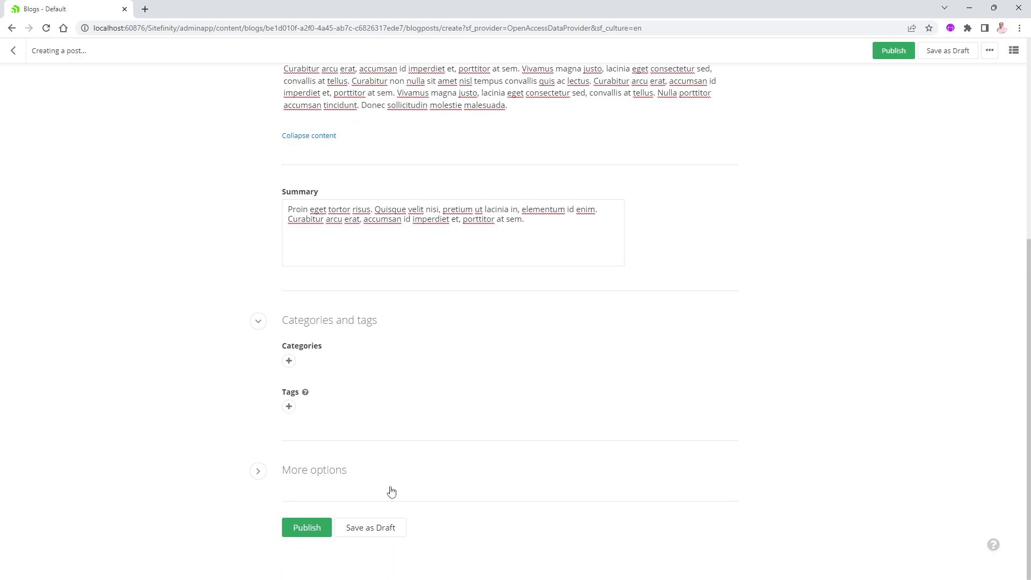
left_click(257, 471)
scroll(259, 463, "down", 2)
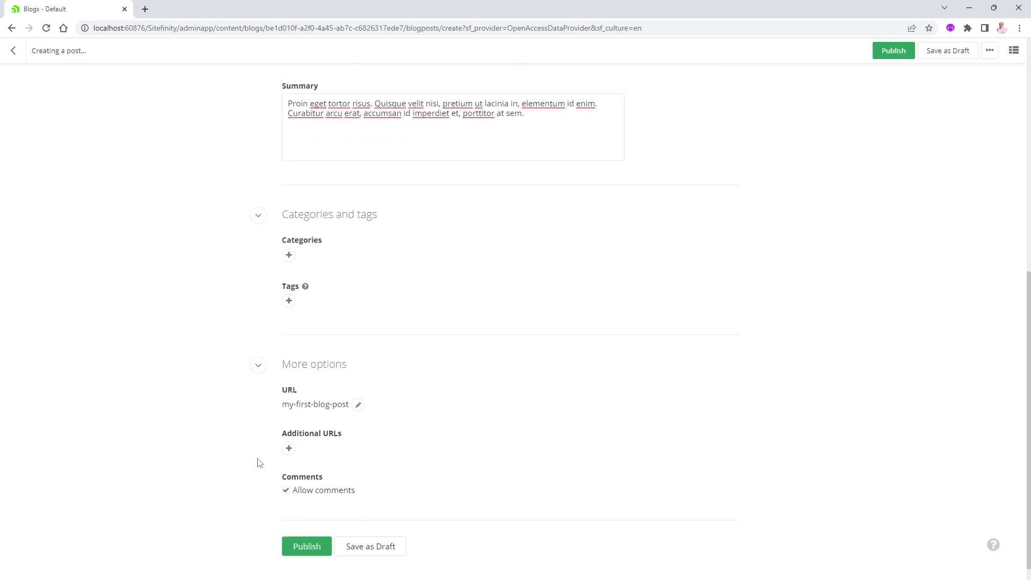
scroll(260, 463, "down", 1)
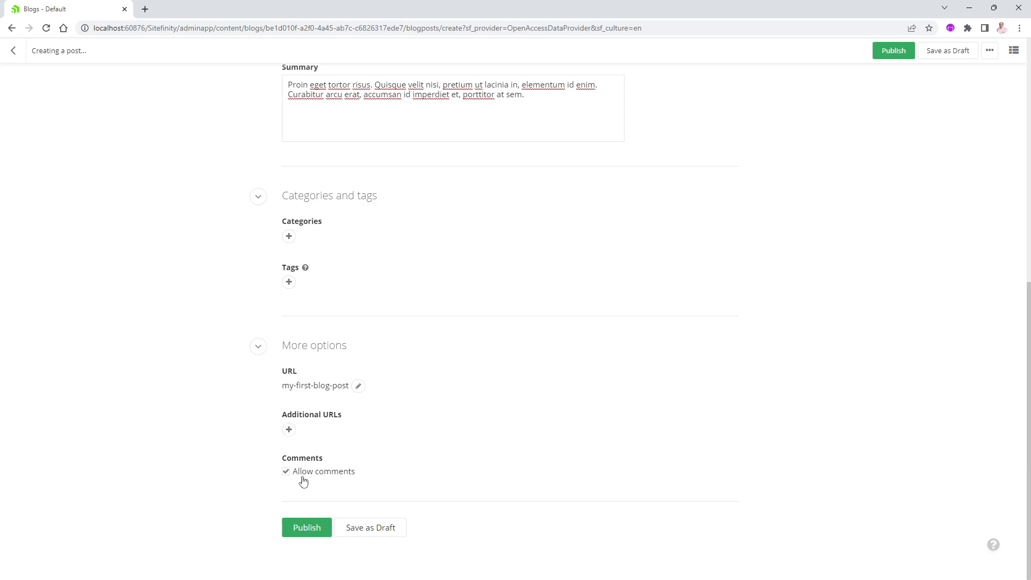
left_click(311, 529)
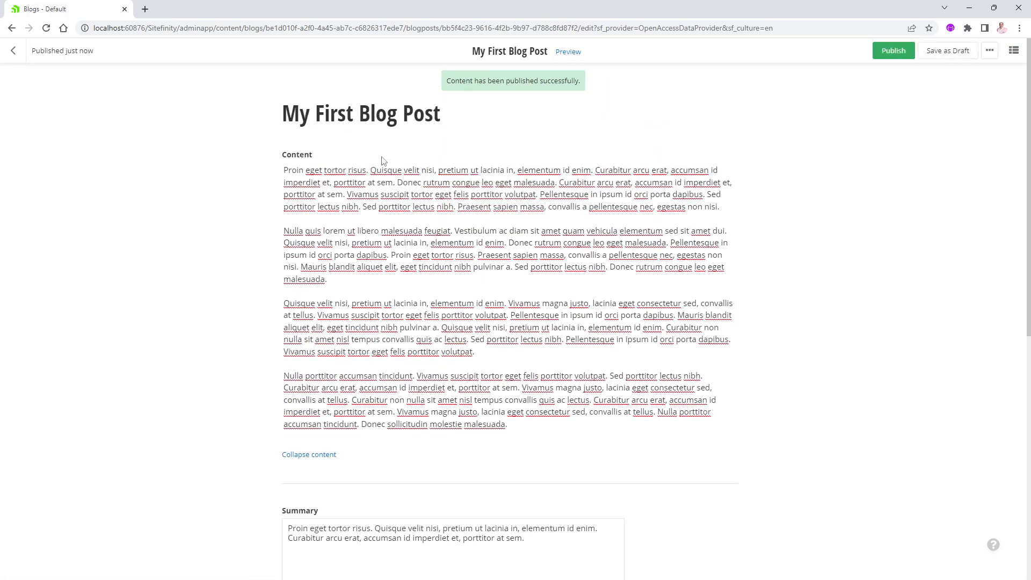
Duplicate the post as "My Second Blog Post", publish the copy and return to the list of posts
left_click(990, 53)
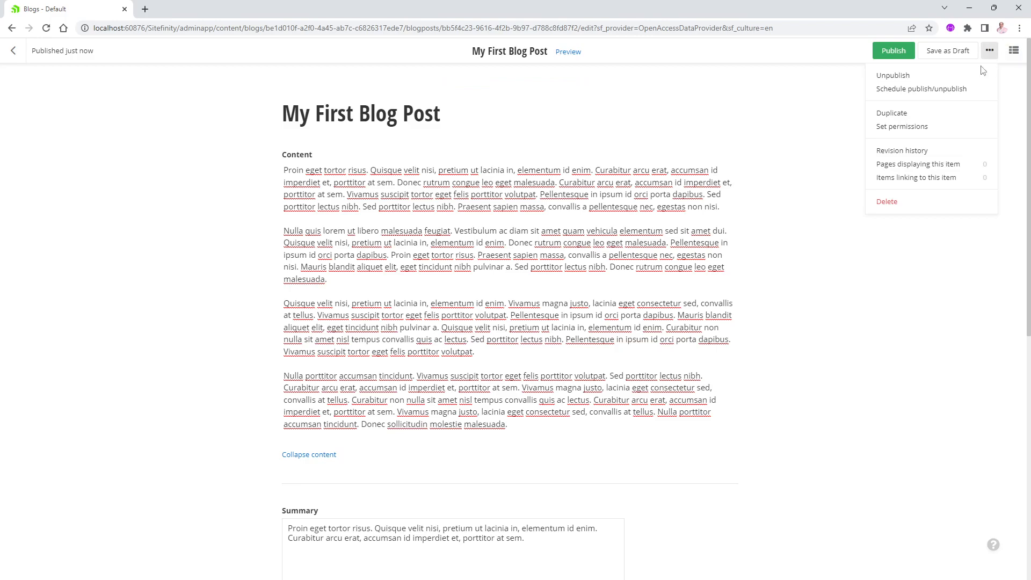
left_click(900, 115)
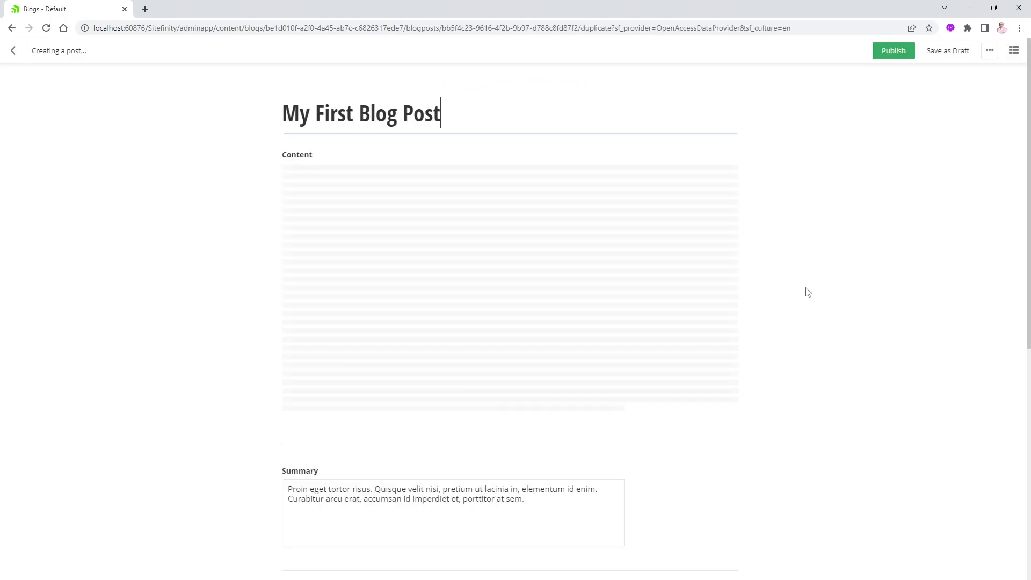
double_click(335, 110)
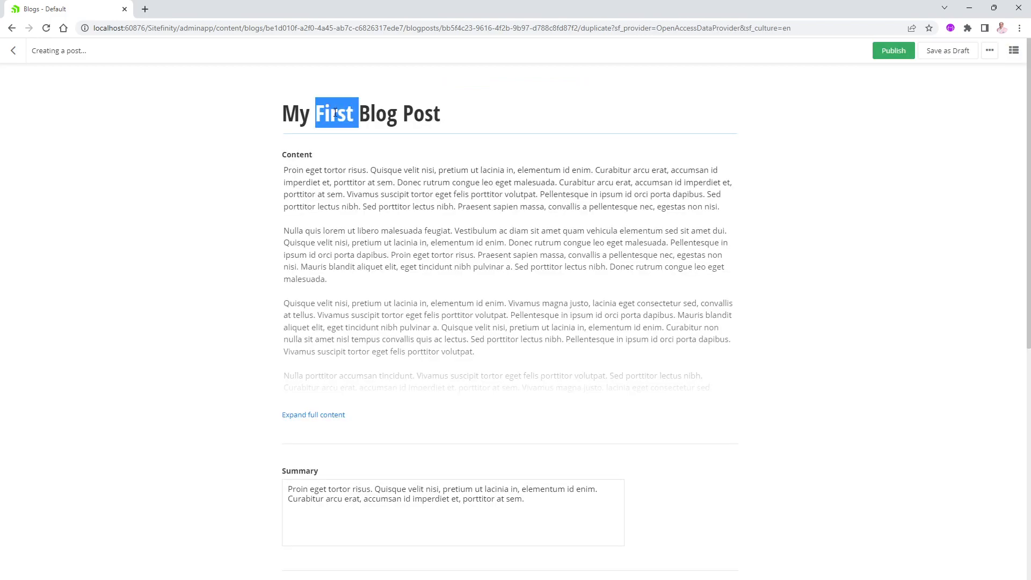
type("Second")
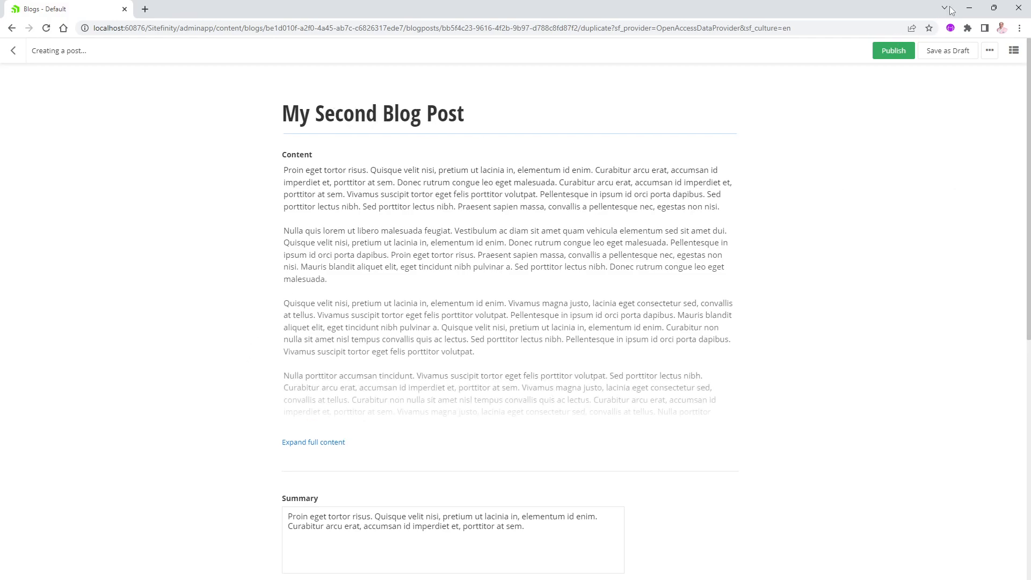
left_click(892, 51)
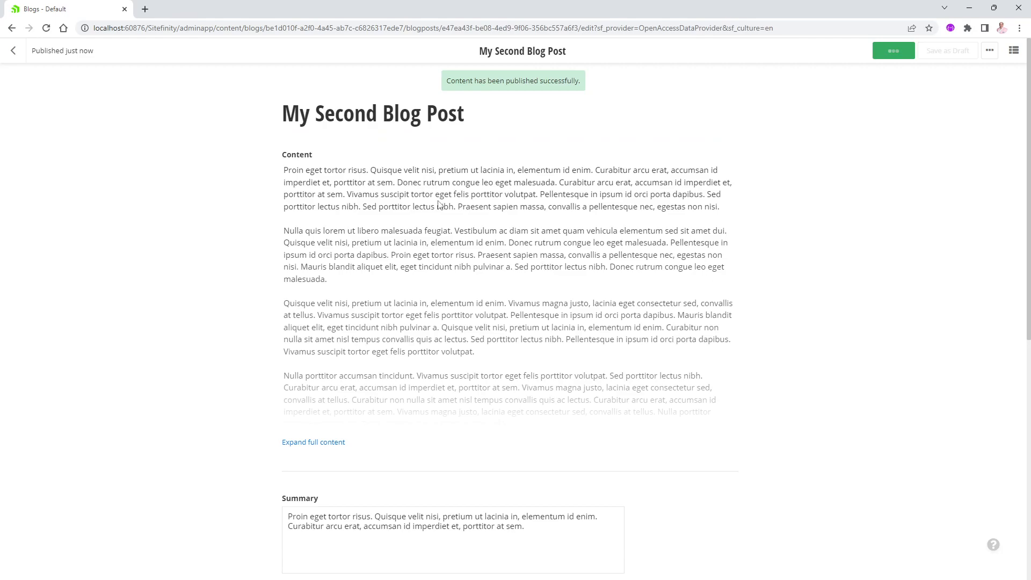
left_click(13, 52)
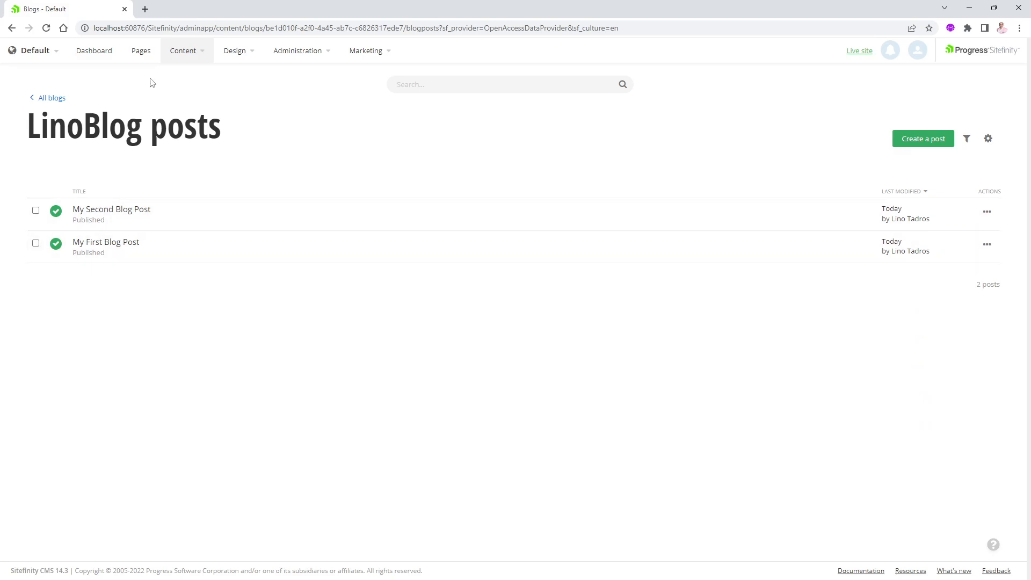
On the Home page, replace the News widget in the middle container with a Blog posts widget
left_click(141, 50)
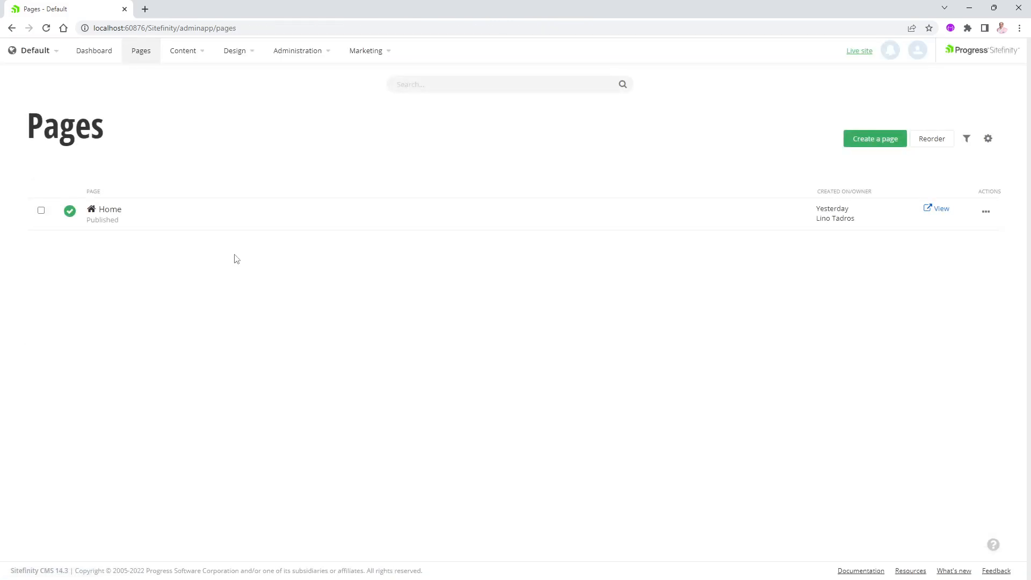
left_click(113, 216)
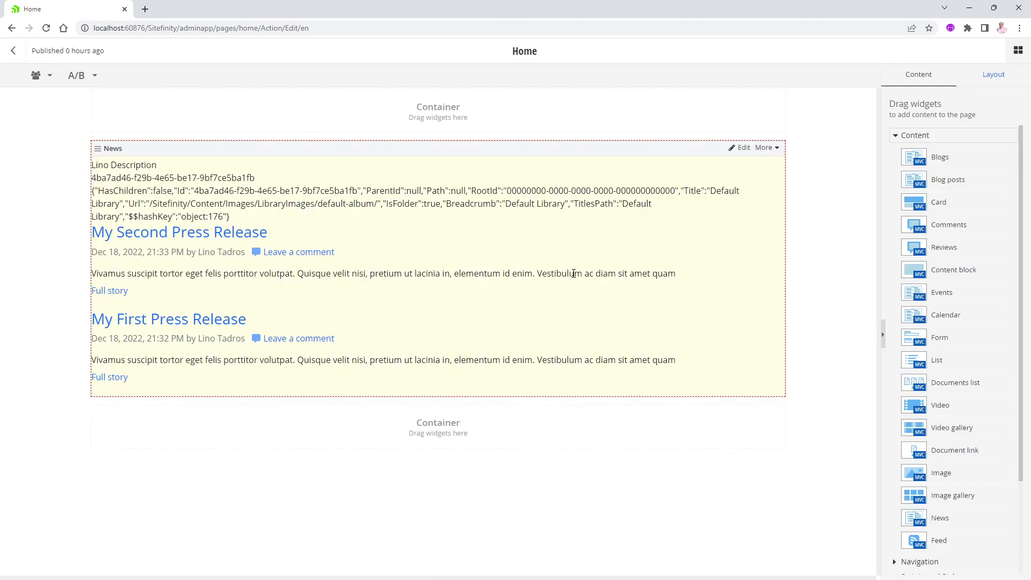
left_click(768, 149)
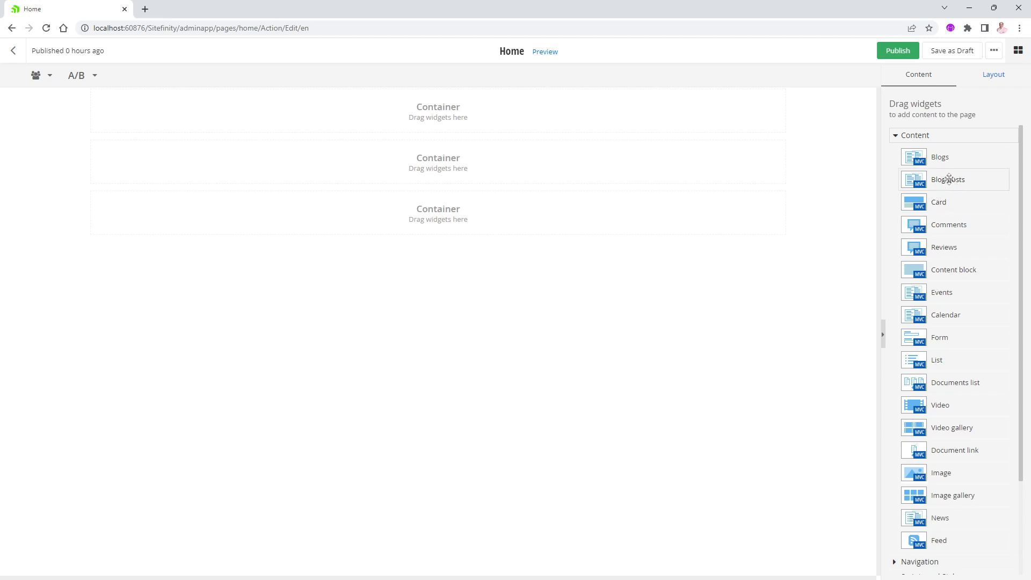
left_click_drag(945, 180, 335, 164)
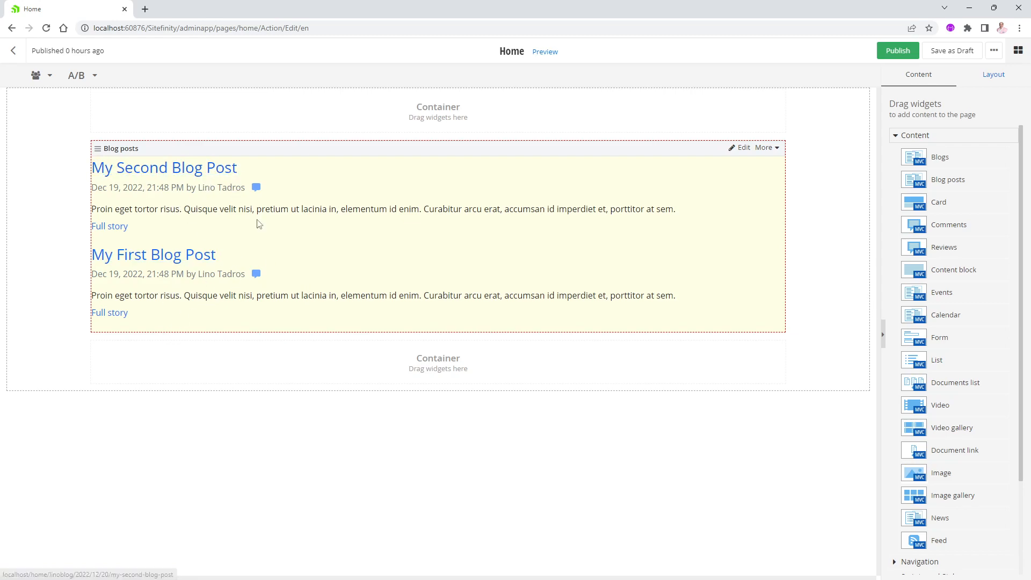
Set the Blog posts widget to display posts from selected blogs only, choosing LinoBlog, and save the setting
left_click(743, 150)
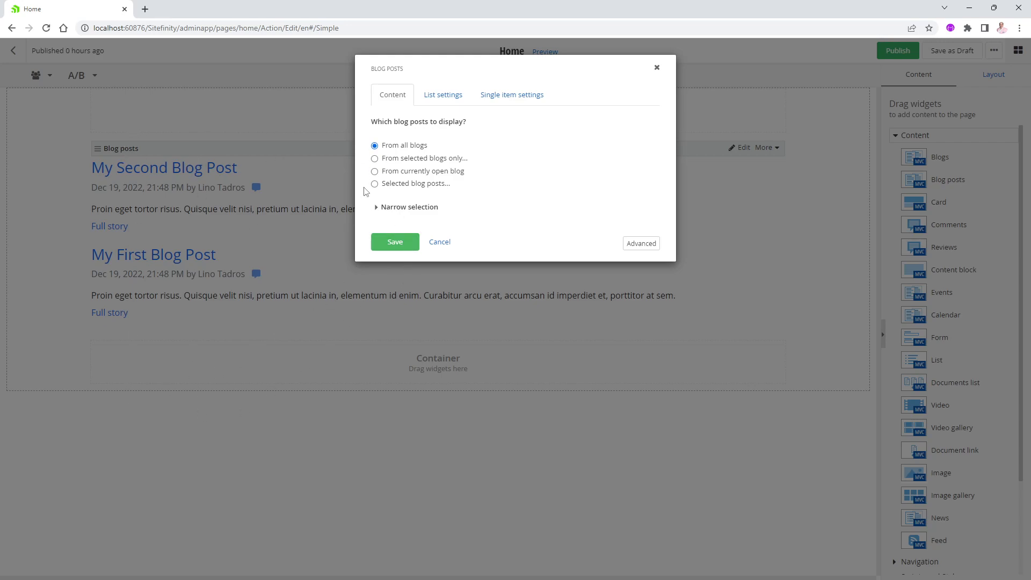
left_click(375, 159)
left_click(395, 170)
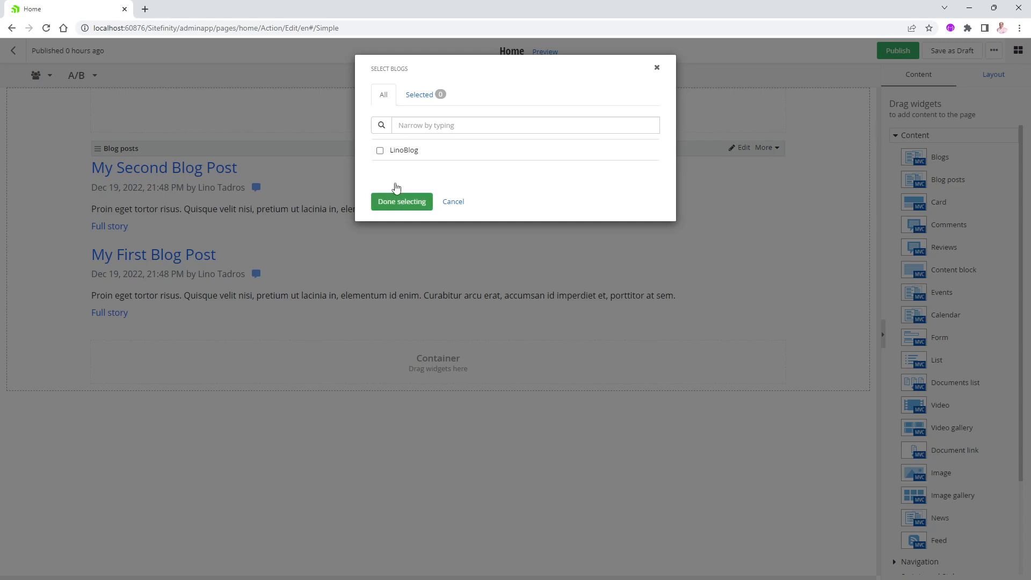
left_click(380, 151)
left_click(380, 151)
left_click(401, 202)
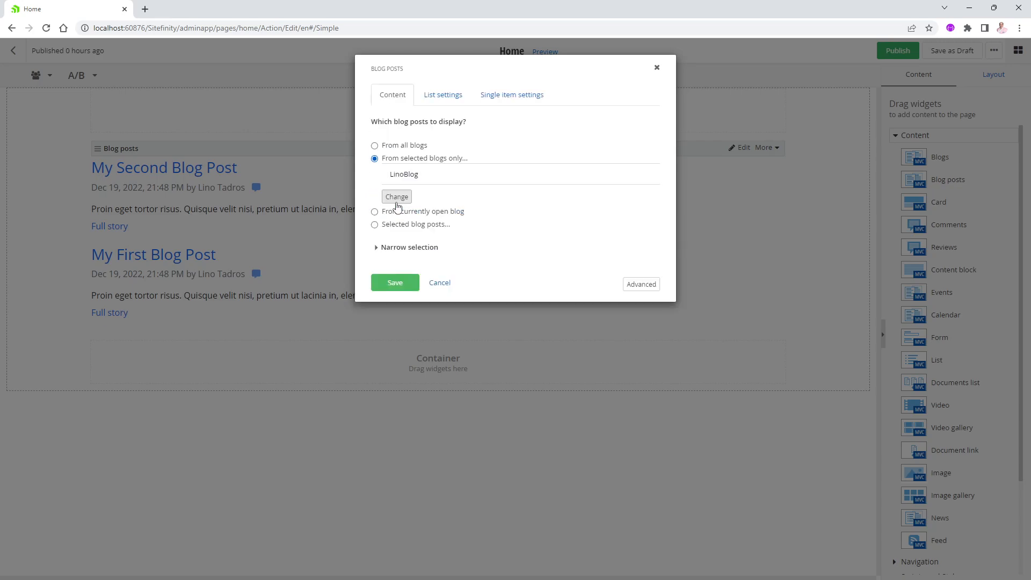
left_click(391, 285)
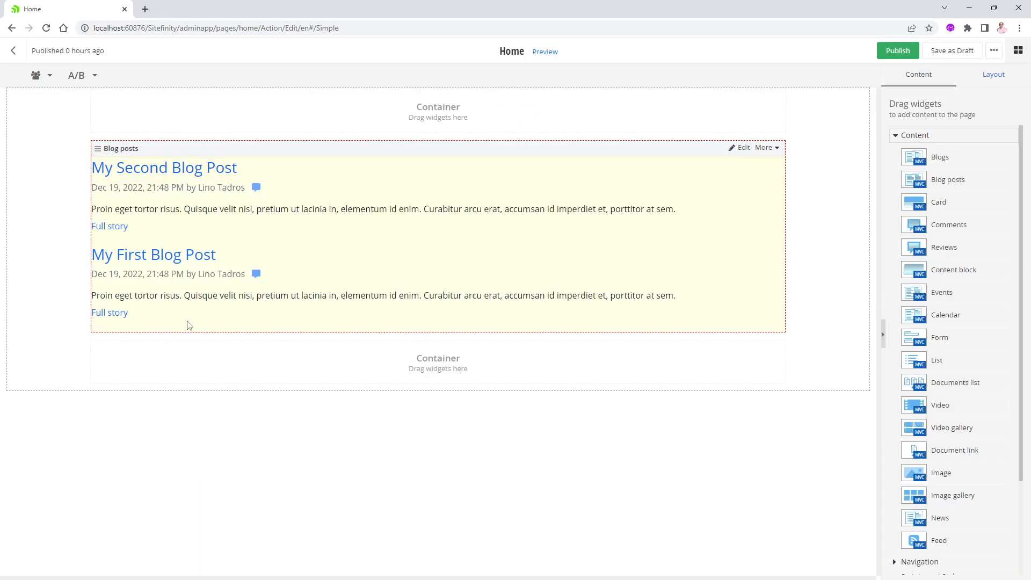
Set the Blog posts widget to display selected blog posts, choosing only My Second Blog Post, and save the widget
left_click(741, 148)
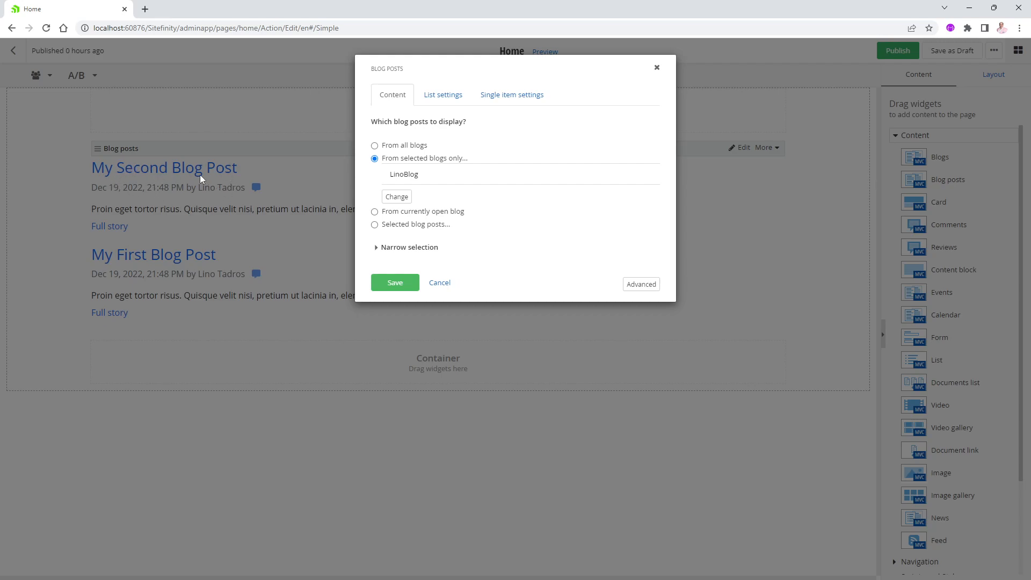
left_click(375, 224)
left_click(400, 198)
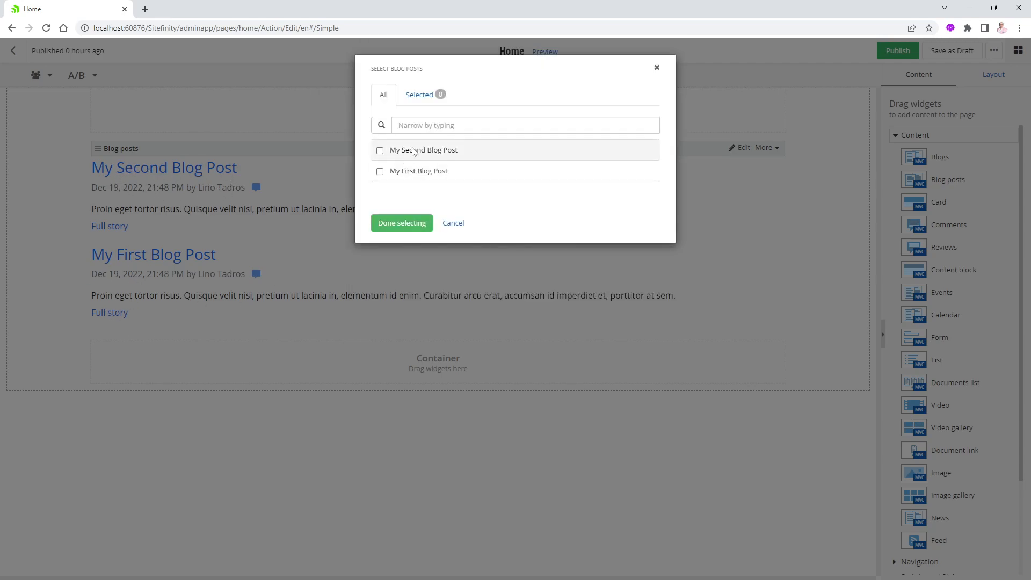
left_click(380, 151)
left_click(403, 225)
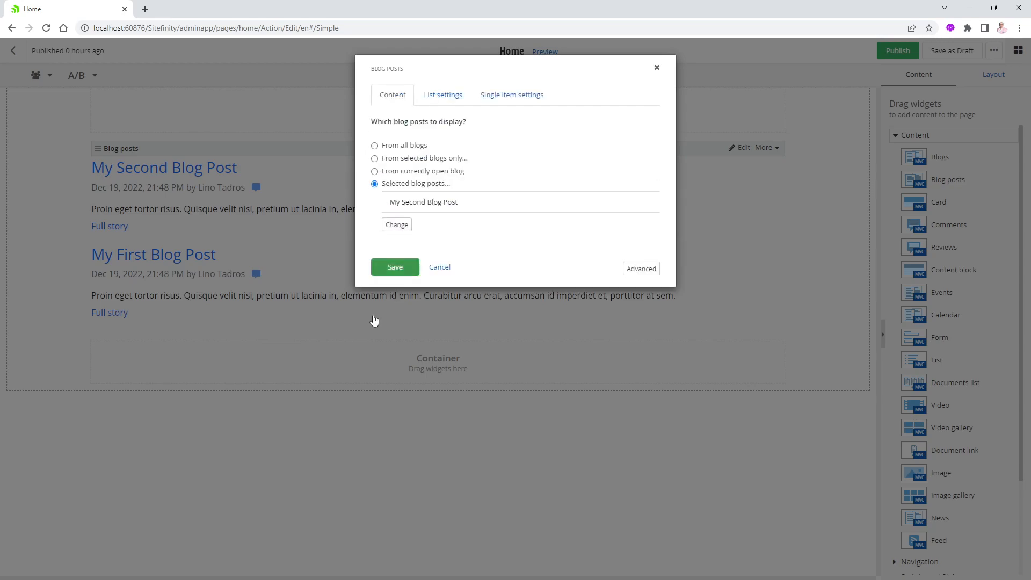
left_click(391, 270)
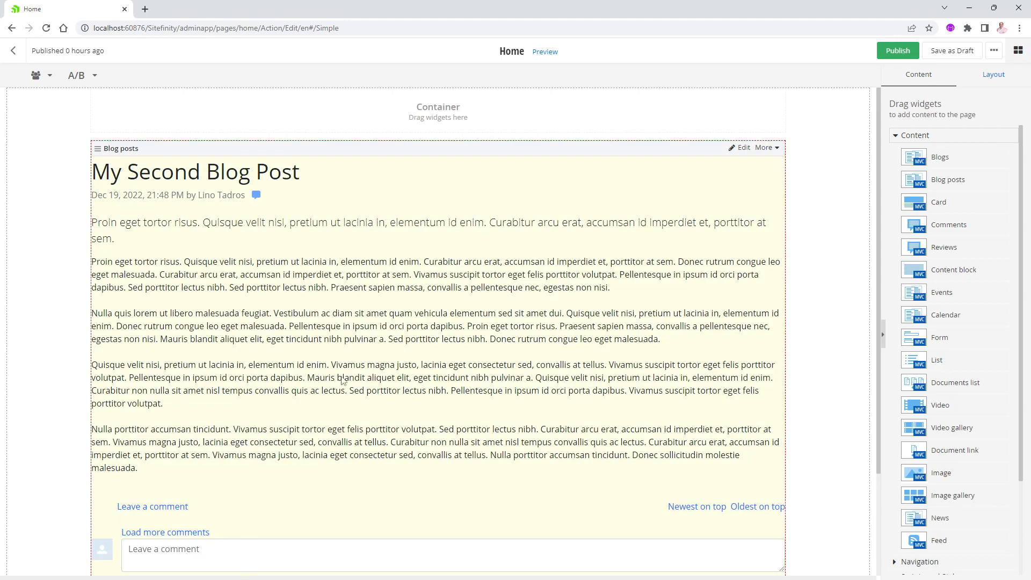
Set the Blog posts widget to display posts from all blogs
left_click(742, 150)
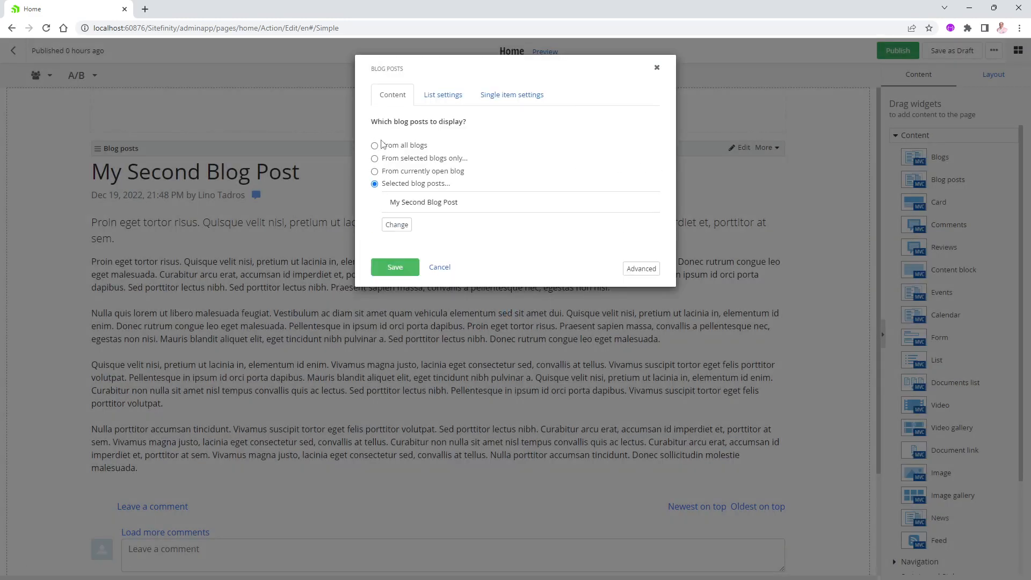
left_click(375, 146)
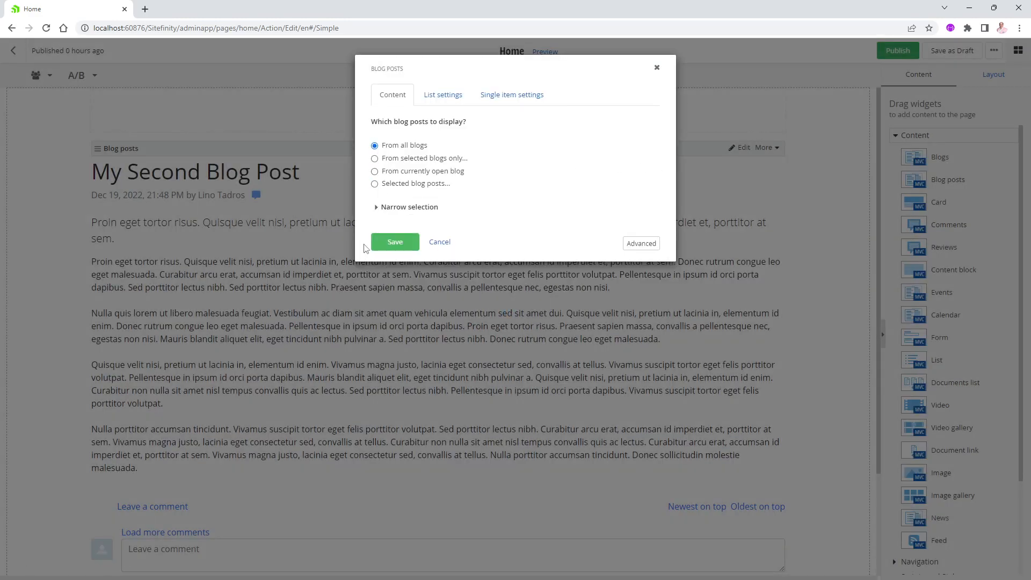
Try narrowing the selection by publication date to the last 6 units, cancel the date choice, and restore All published blog posts
left_click(378, 208)
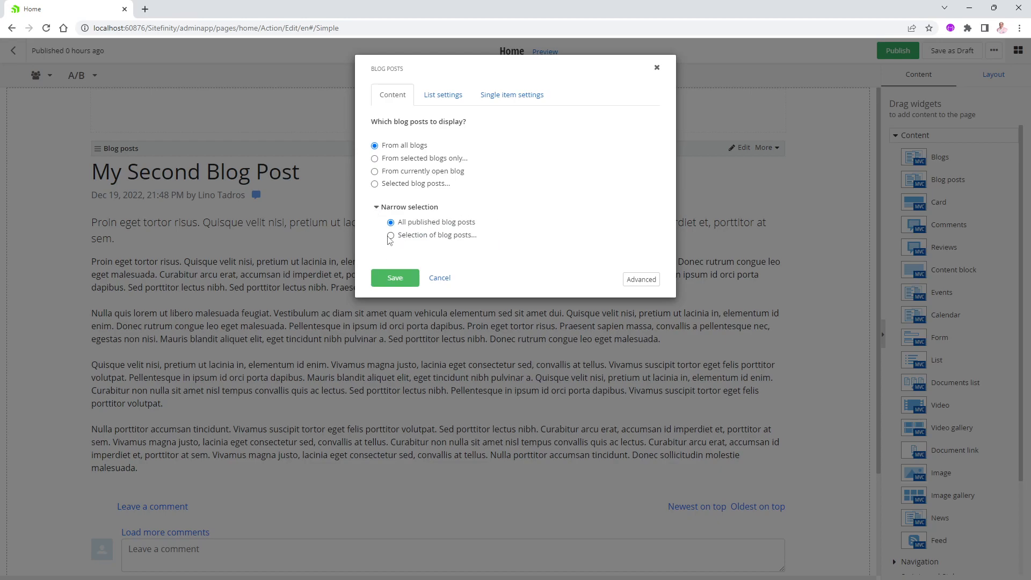
left_click(391, 237)
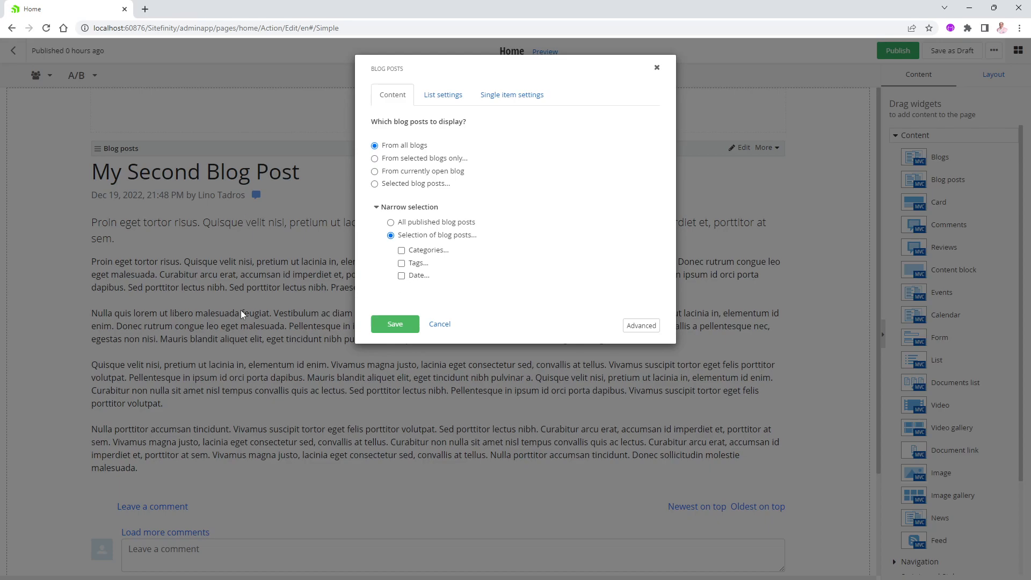
left_click(402, 276)
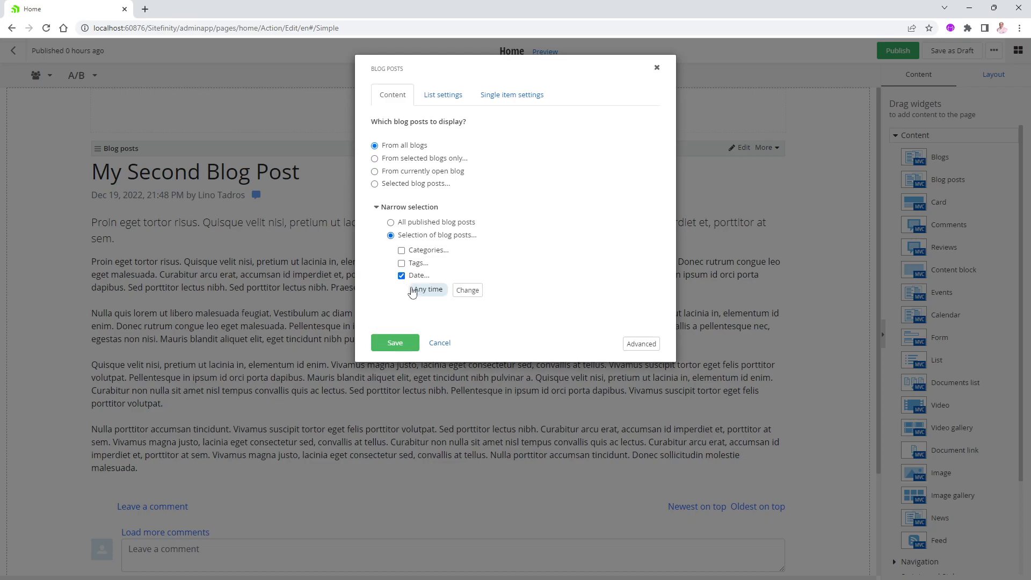
left_click(469, 291)
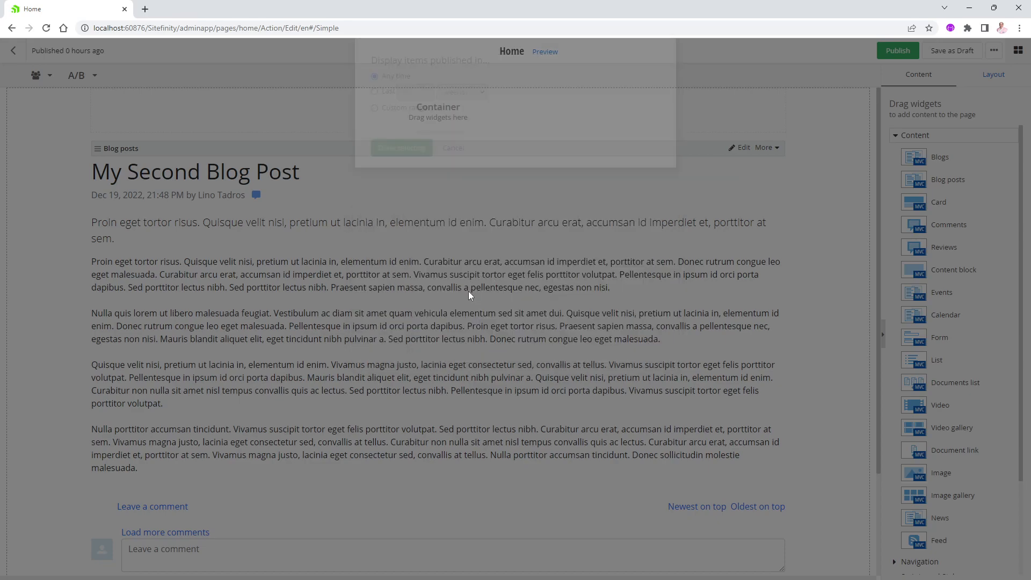
left_click(387, 129)
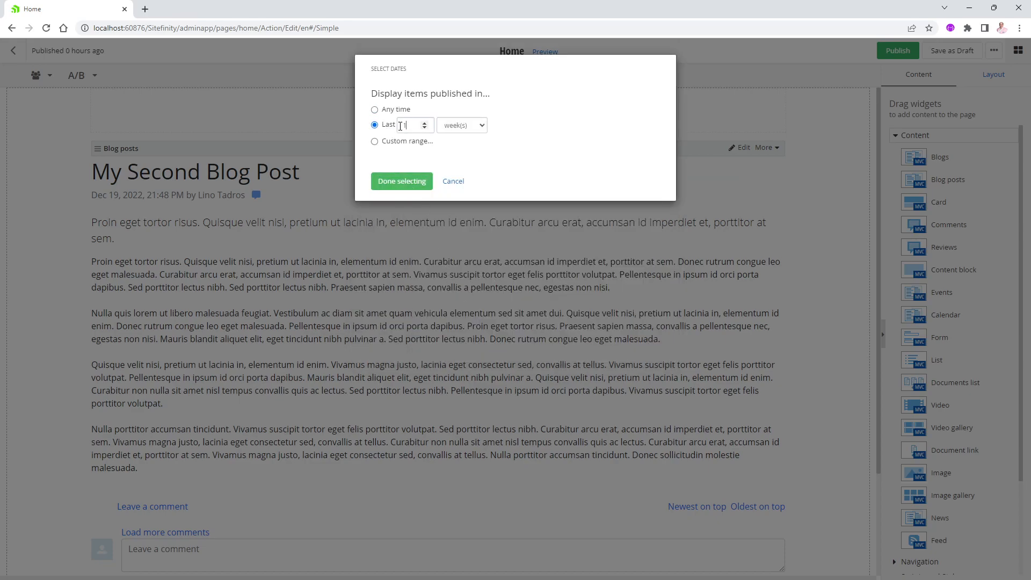
type("6")
left_click(485, 130)
left_click(472, 160)
left_click(455, 182)
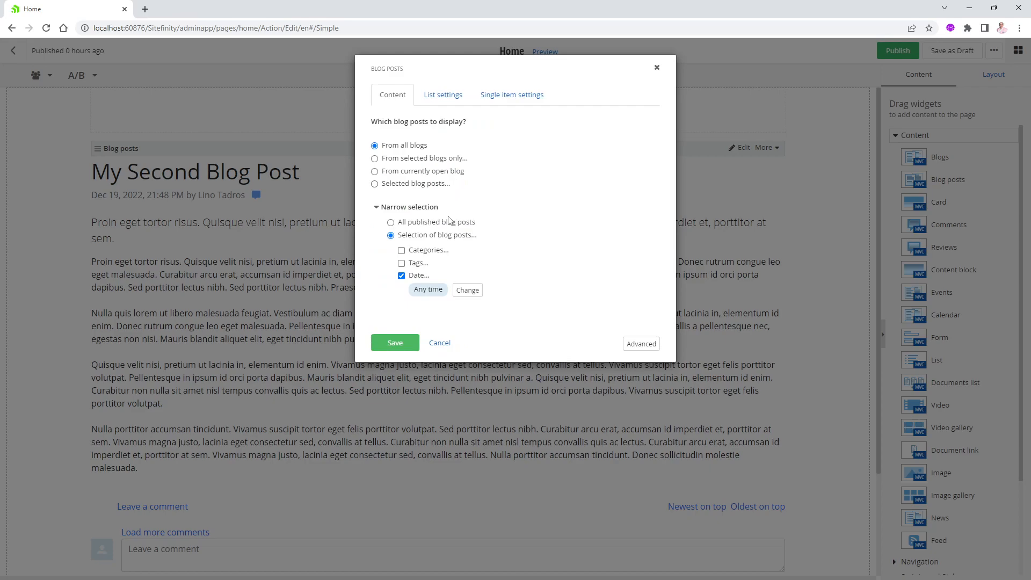
left_click(391, 222)
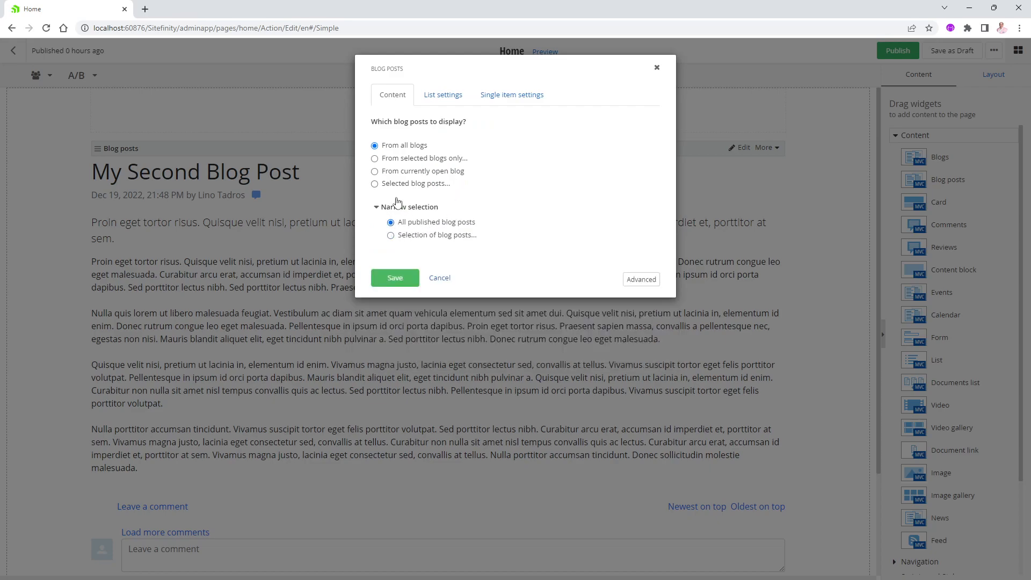
Set the widget's list paging to 3 items per page
left_click(449, 99)
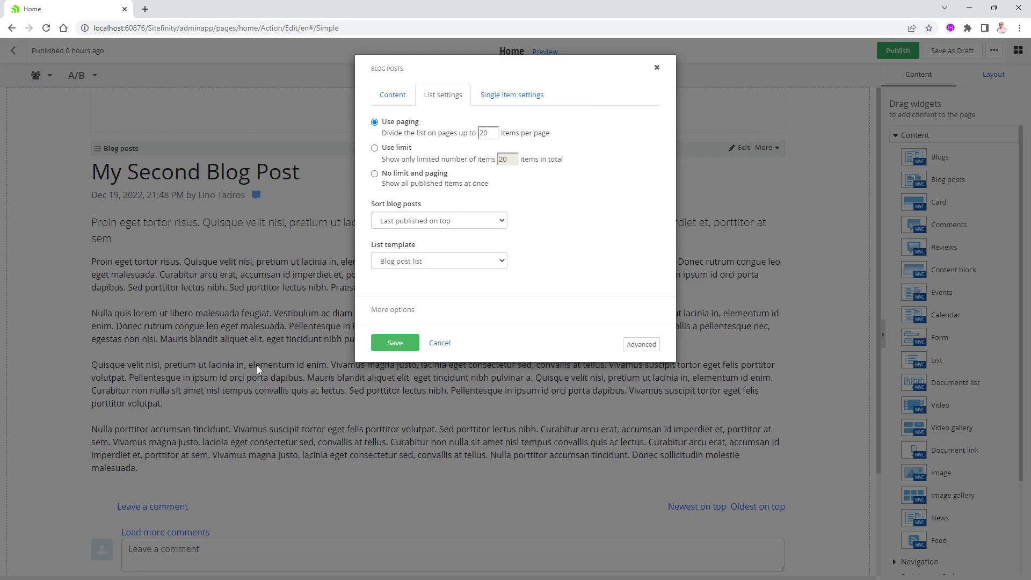
double_click(486, 132)
type("3")
Set the item limit to 3, try the no limit and paging option, and switch the list back to paging
left_click(375, 149)
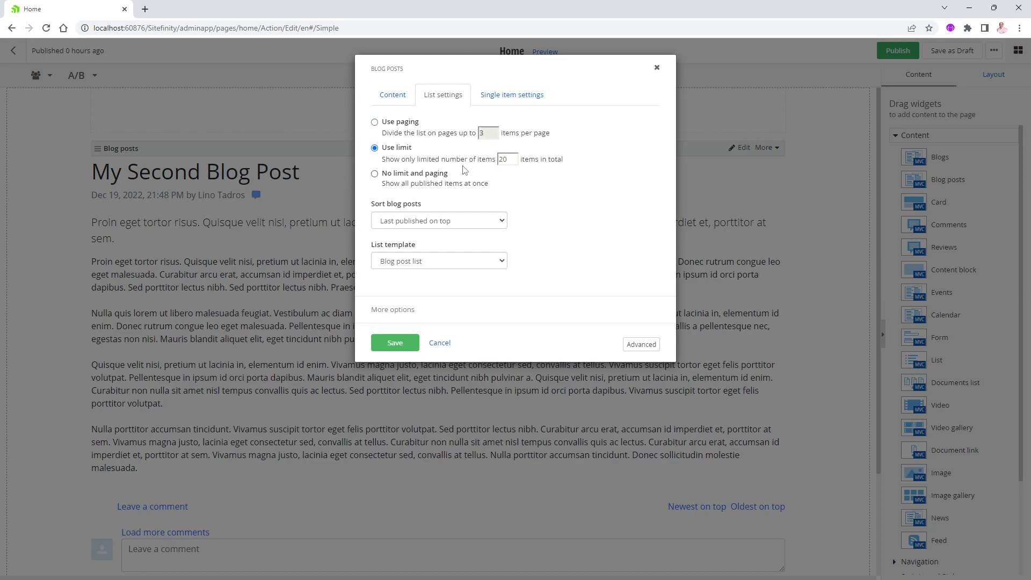
double_click(503, 160)
type("3")
left_click(374, 174)
left_click(374, 122)
Review the sort orders for blog posts and the single item settings, and save the Blog posts widget
left_click(500, 223)
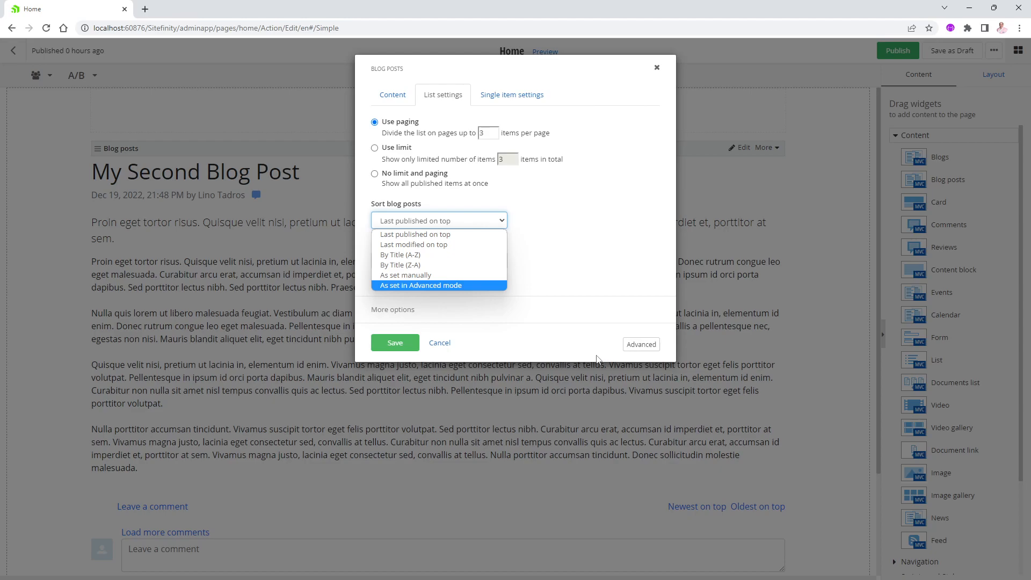
left_click(629, 215)
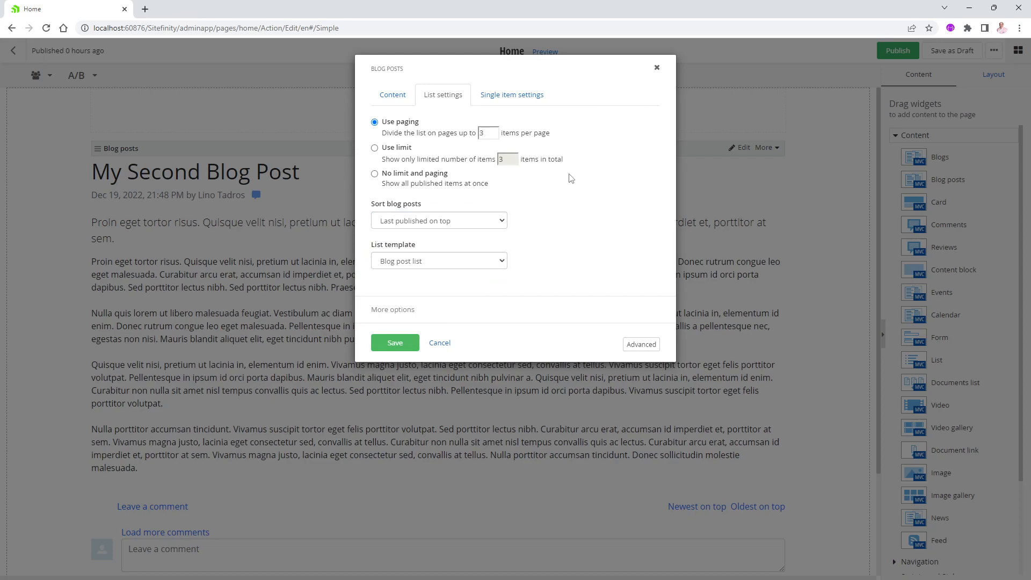
left_click(524, 98)
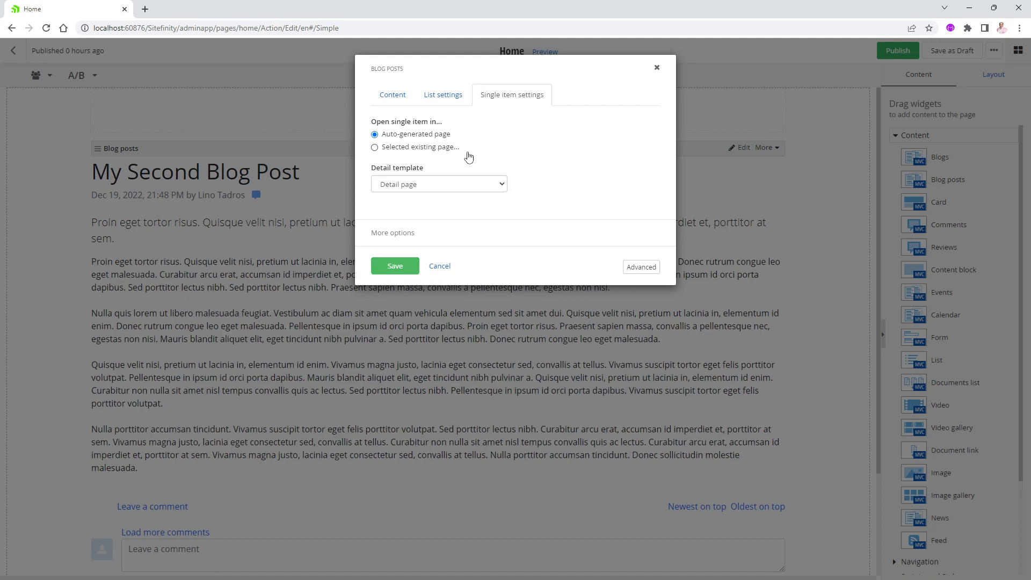
left_click(409, 269)
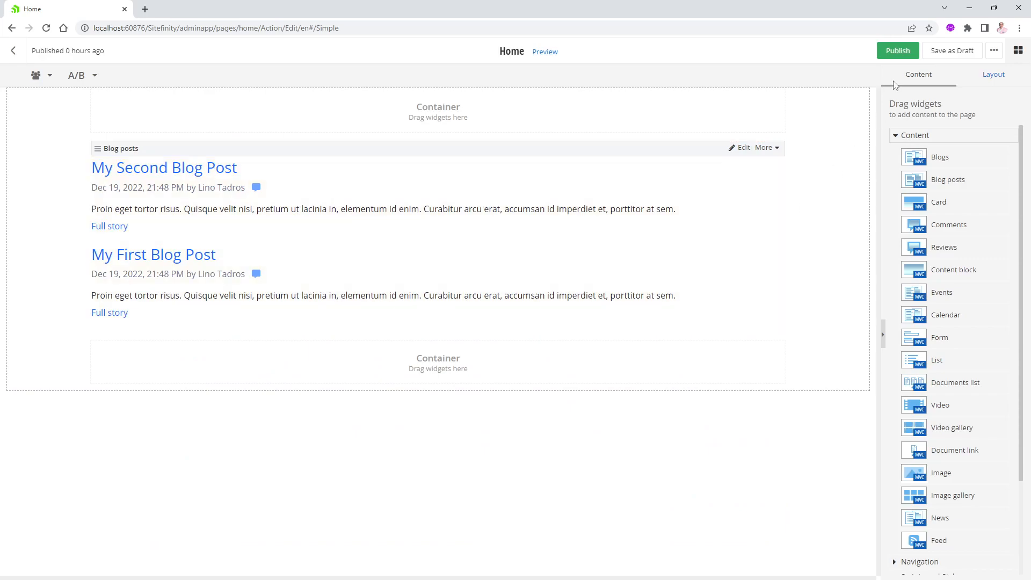
Publish the Home page and return to the list of pages
left_click(898, 50)
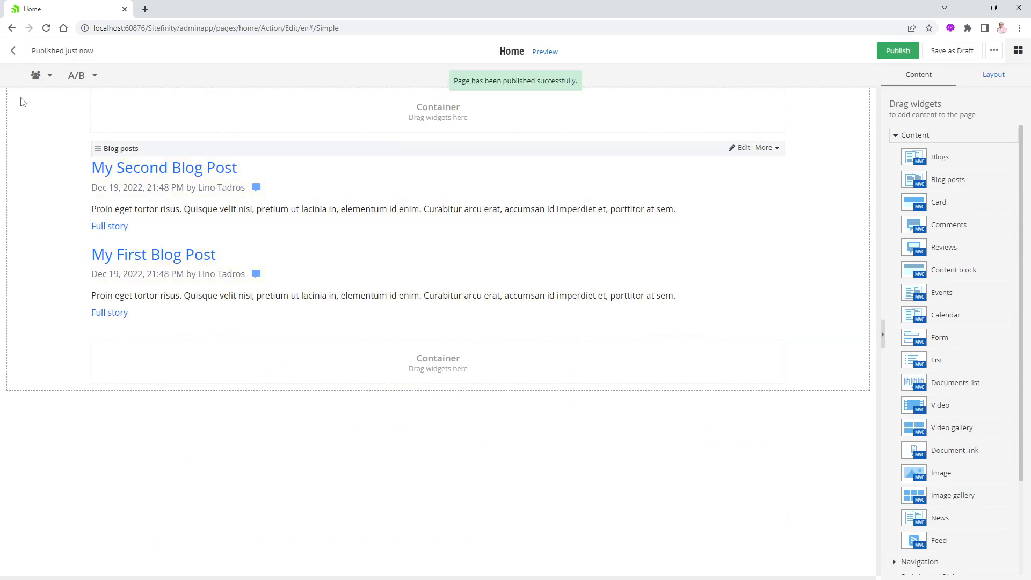
left_click(15, 52)
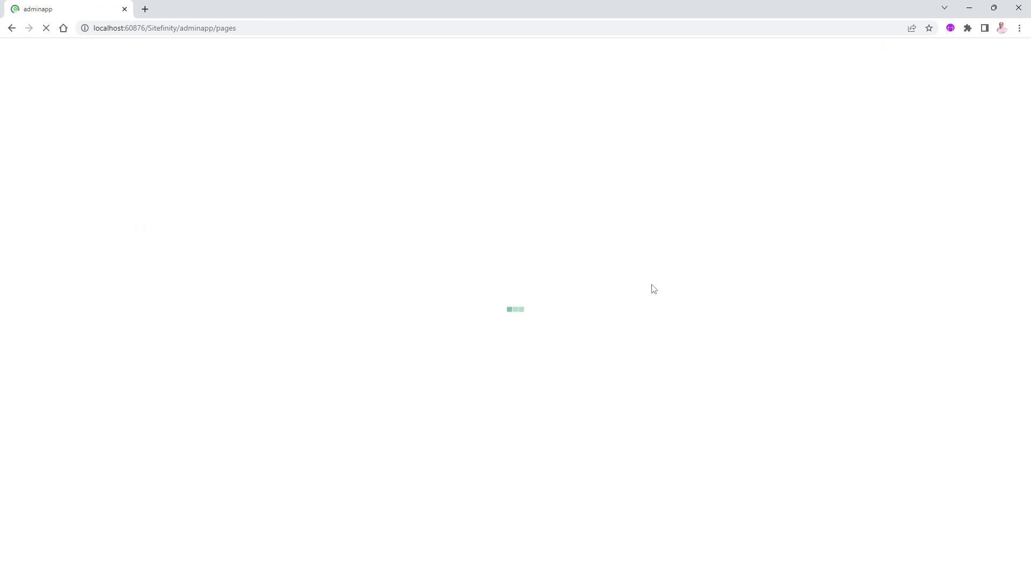
View the live Home page, open the full story of My Second Blog Post, and go back to the list of pages
left_click(943, 213)
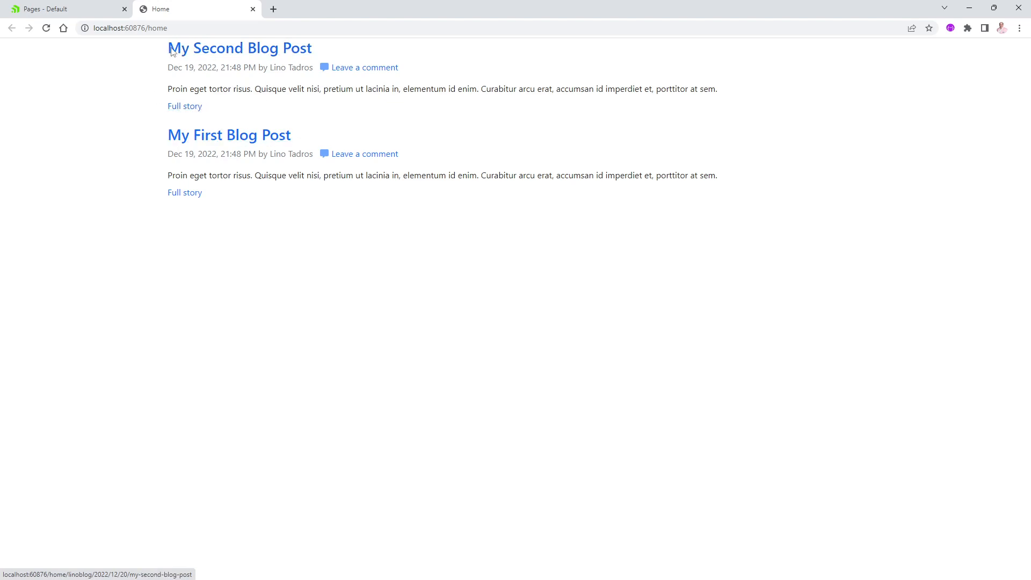
left_click(218, 56)
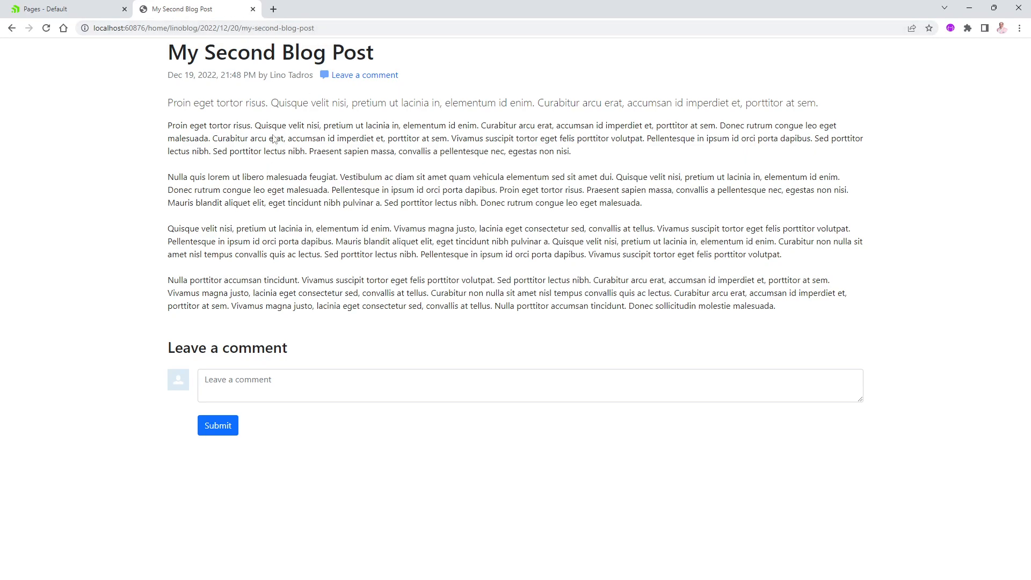
left_click(68, 13)
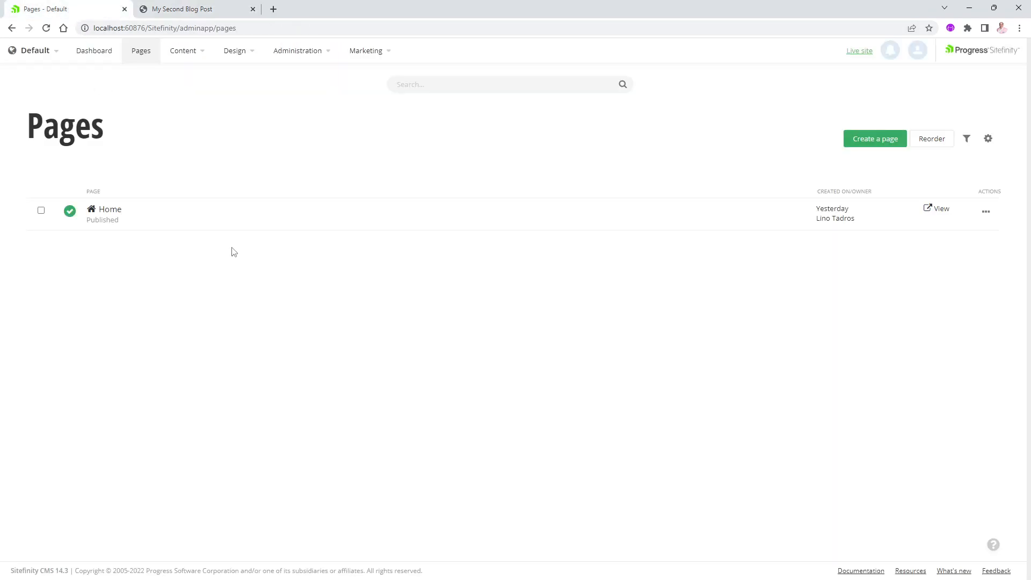
left_click(198, 54)
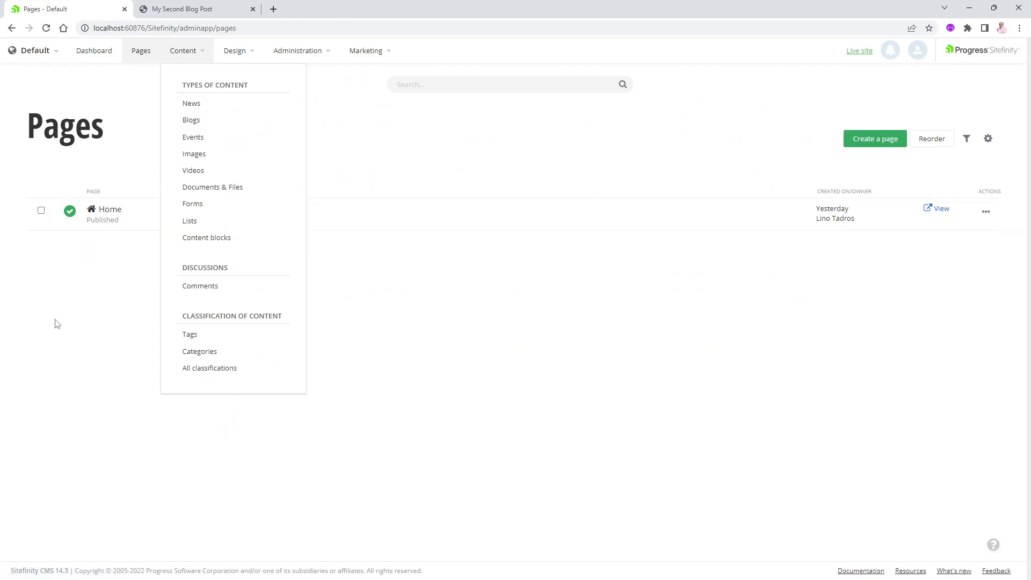
left_click(398, 311)
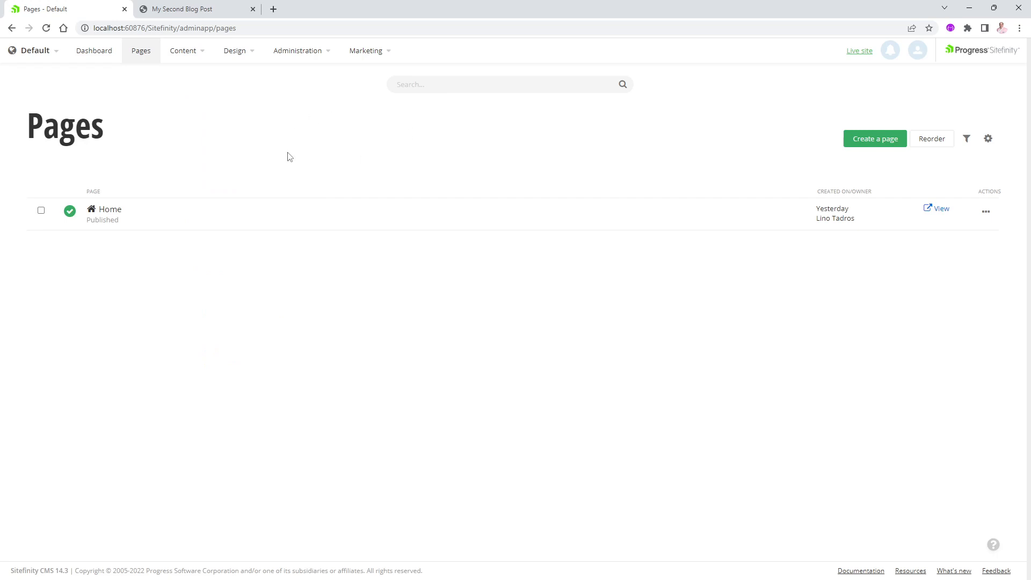